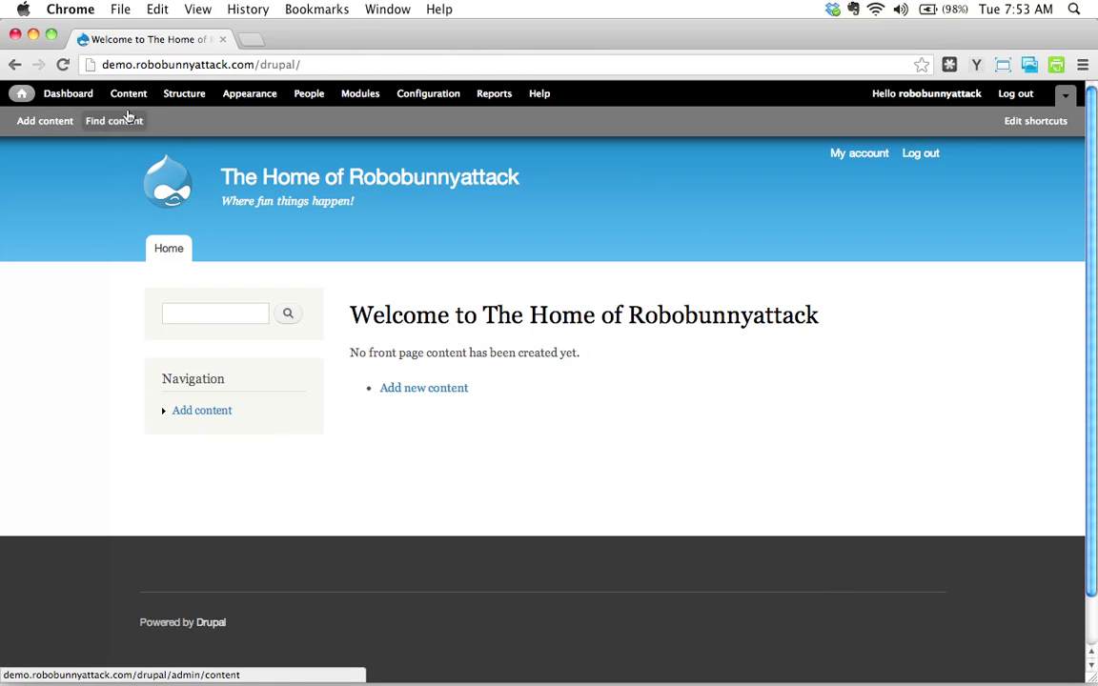
Use the Add content toolbar shortcut to list the Article and Basic page types
{"action": "left_click", "coordinate": [42, 122]}
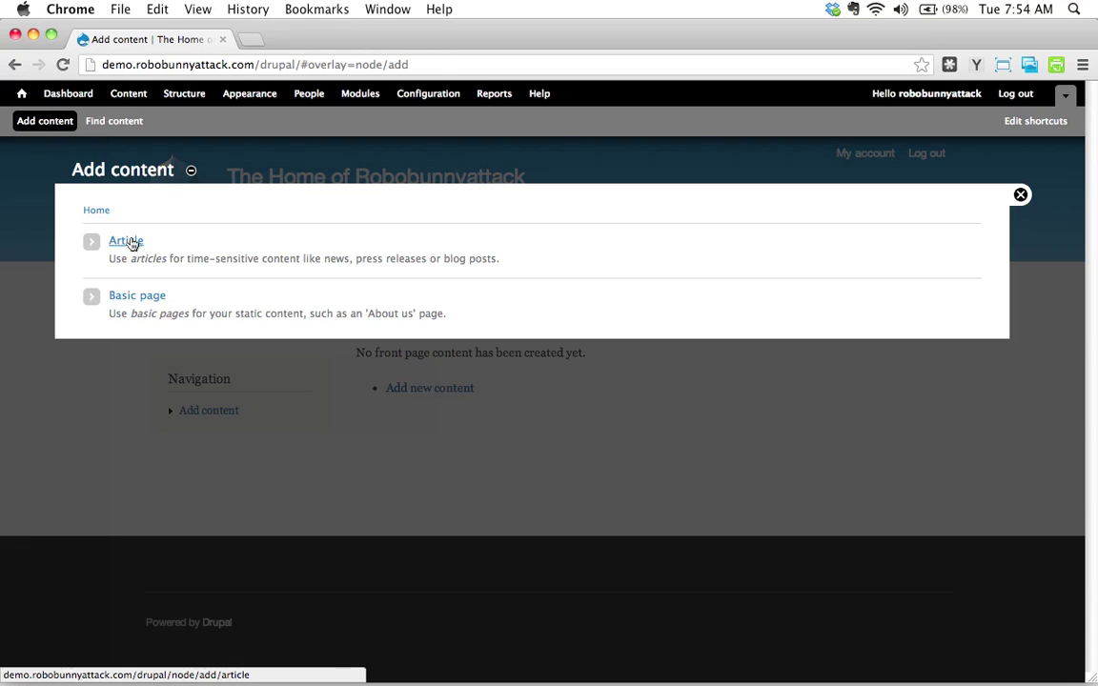
Create an Article titled with a welcome to the new guitarist by name
{"action": "left_click", "coordinate": [133, 243]}
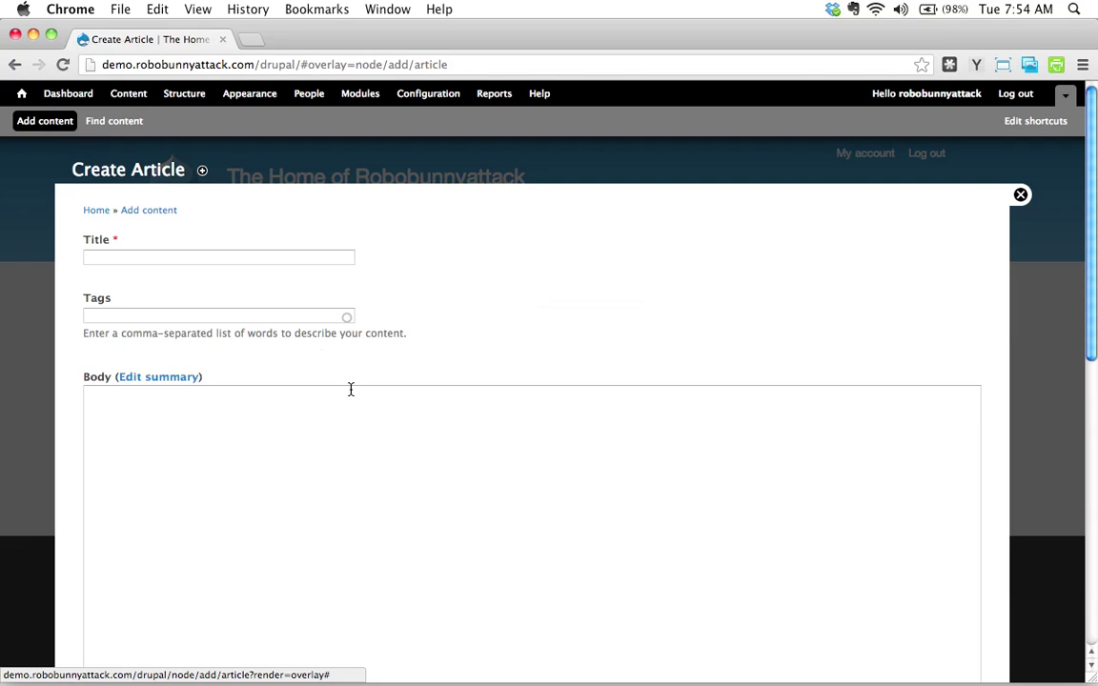
{"action": "left_click", "coordinate": [112, 256]}
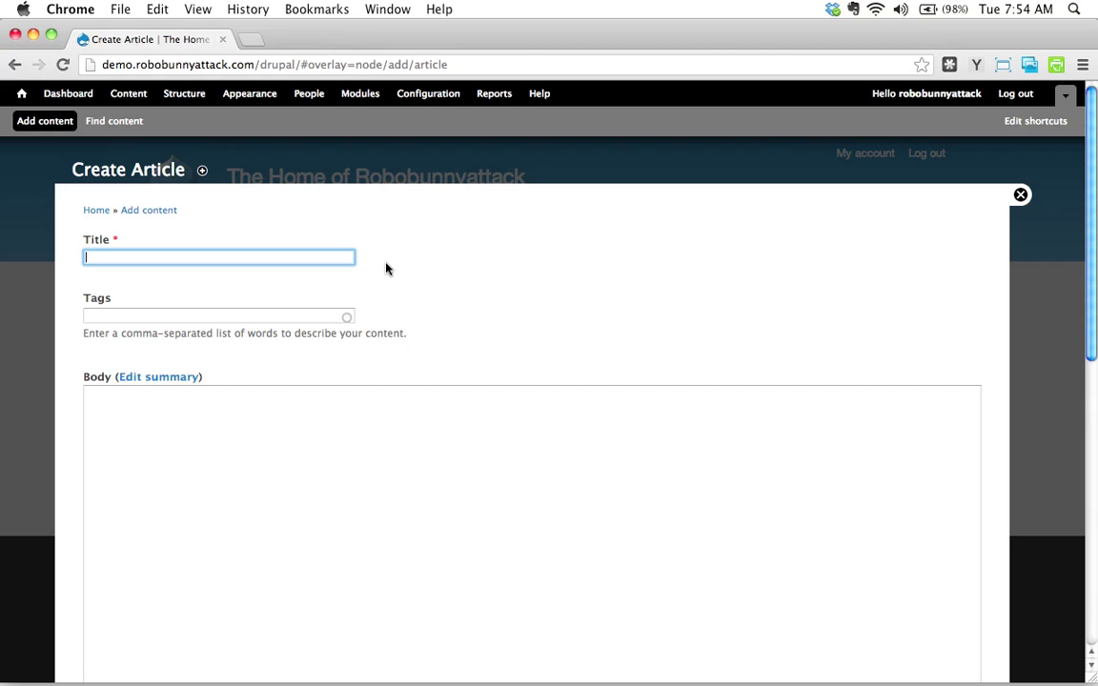
{"action": "type", "text": "Welcome Jane Smith, our new guitarist!"}
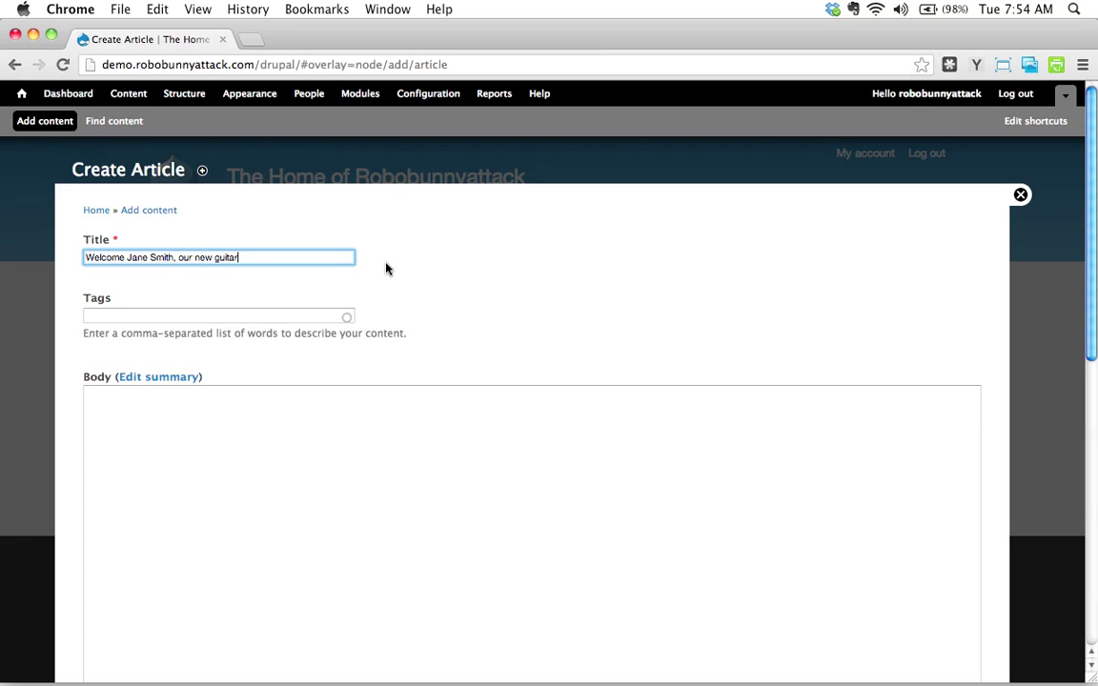
{"action": "left_click", "coordinate": [184, 317]}
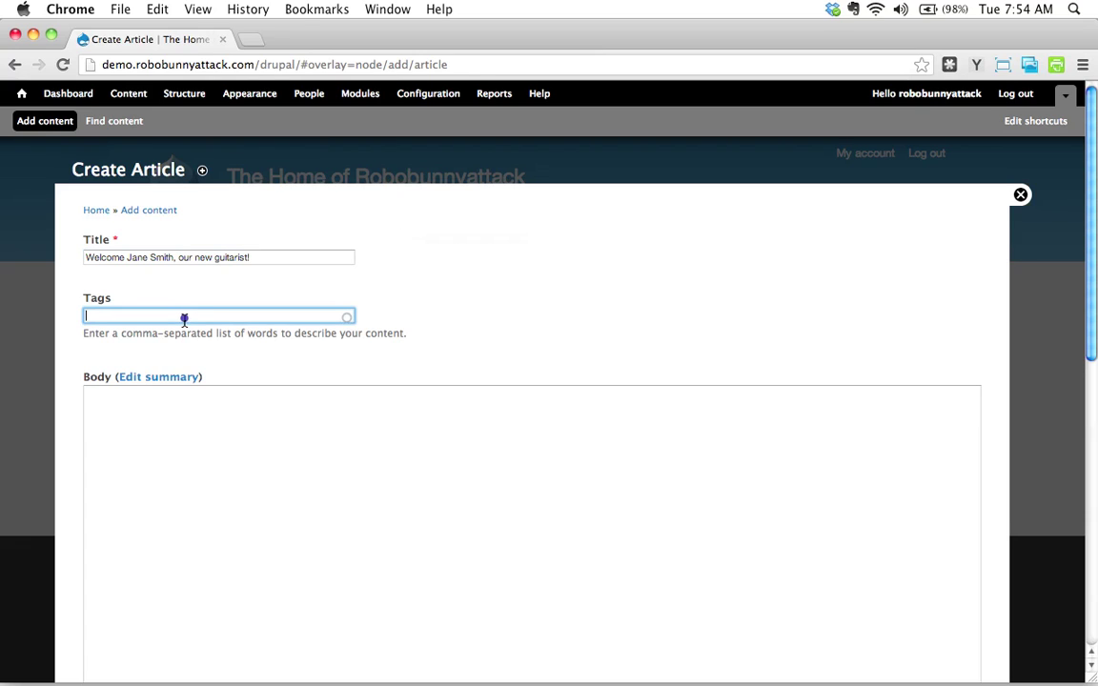
{"action": "left_click", "coordinate": [284, 258]}
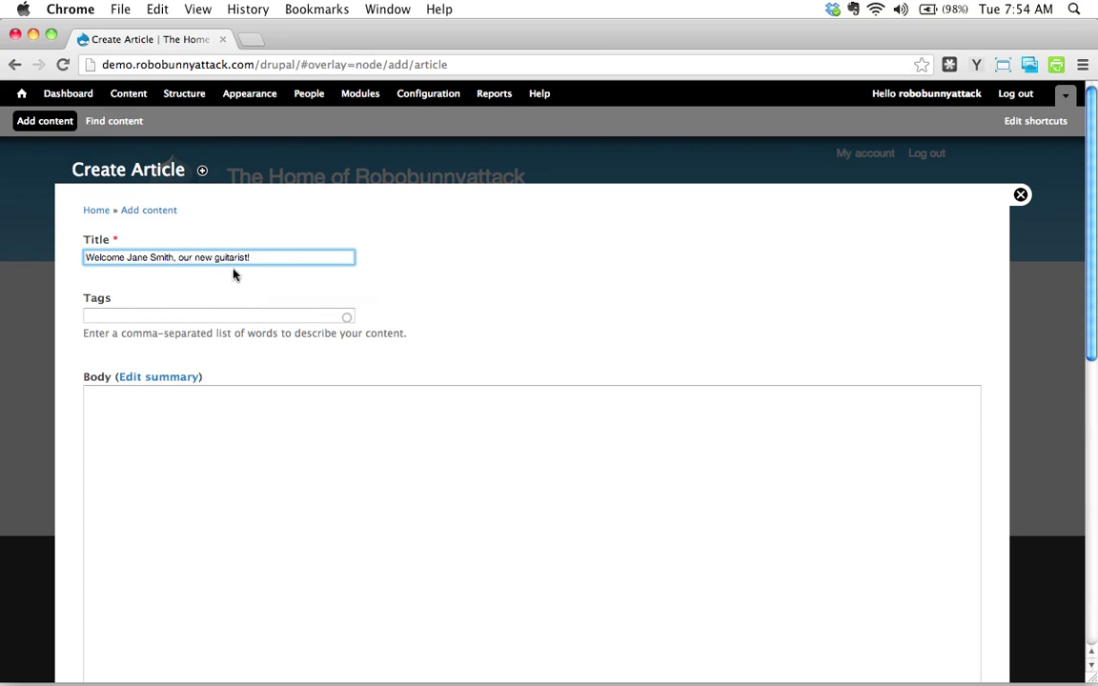
{"action": "left_click", "coordinate": [153, 318]}
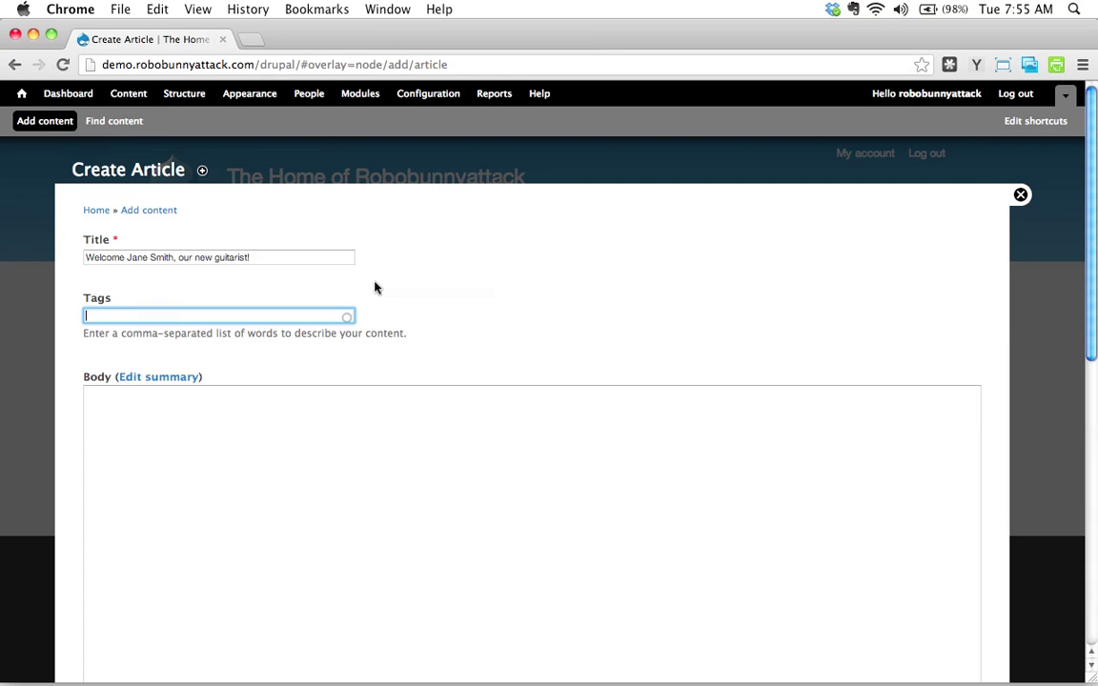
Enter the tags 'band news', the guitarist's name and 'guitar', comma-separated
{"action": "type", "text": "band news, Jane Smith, guitar"}
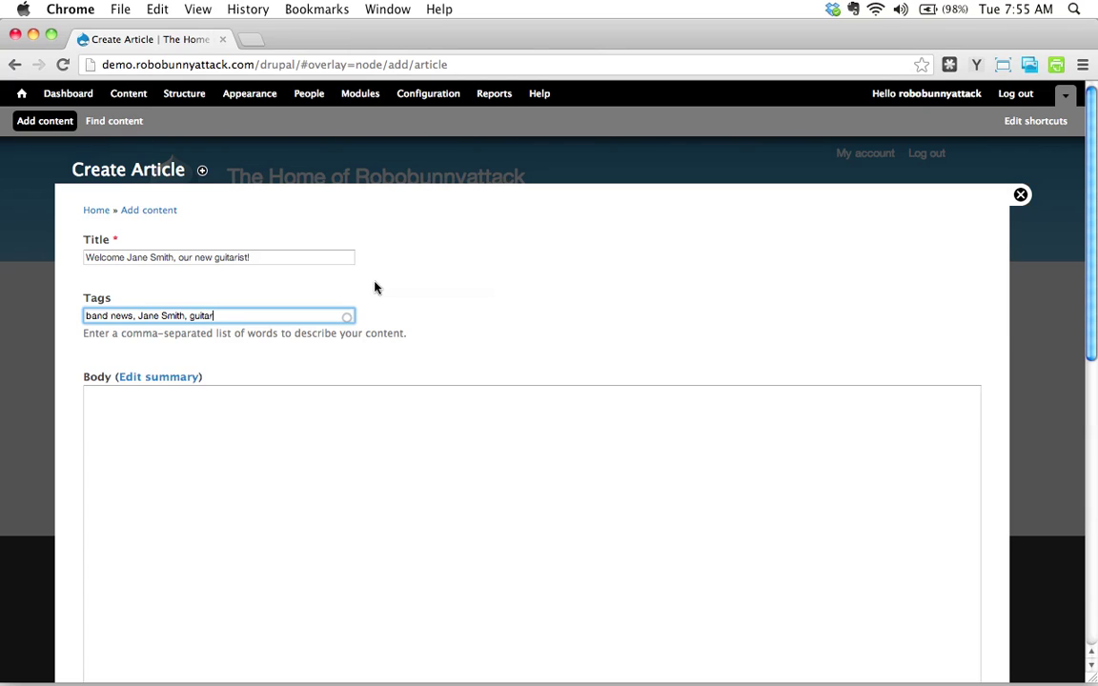
{"action": "left_click", "coordinate": [405, 502]}
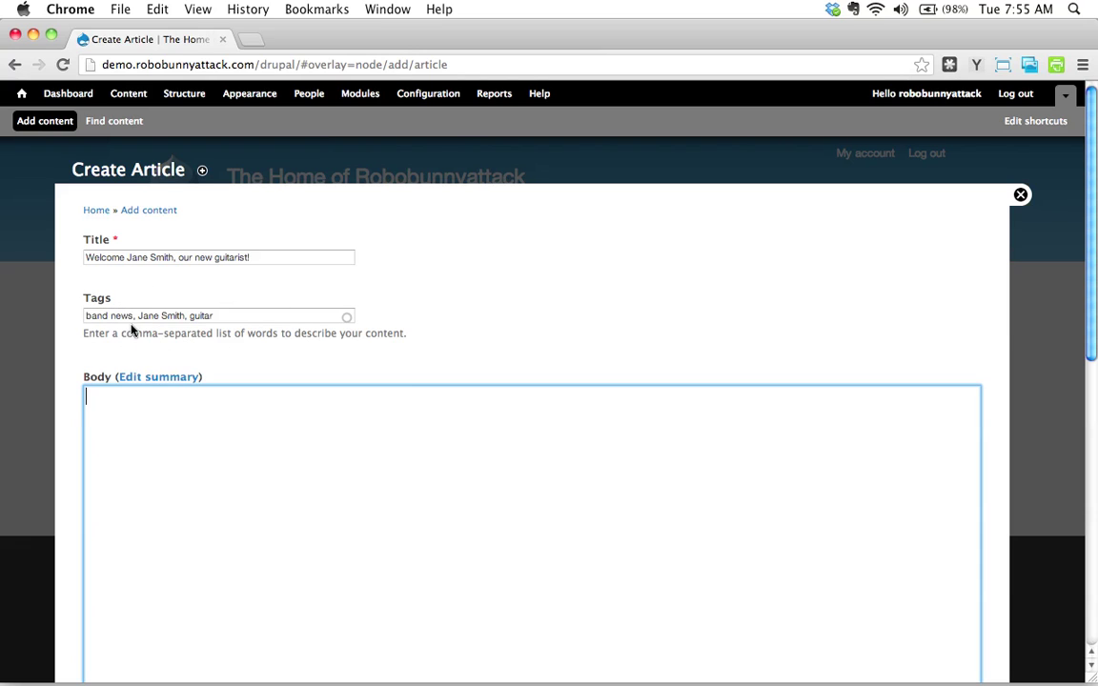
Insert four Lorem ipsum paragraphs into the body with the Chrome Lorem ipsum extension
{"action": "left_click_drag", "start_coordinate": [86, 316], "coordinate": [133, 315]}
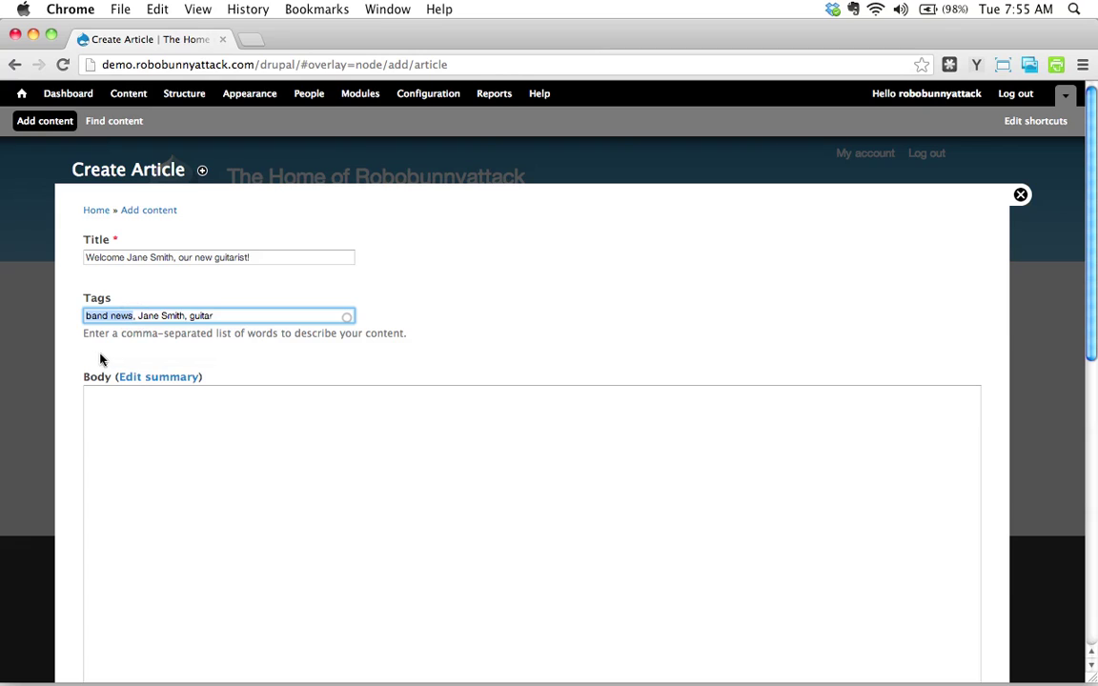
{"action": "left_click", "coordinate": [216, 498]}
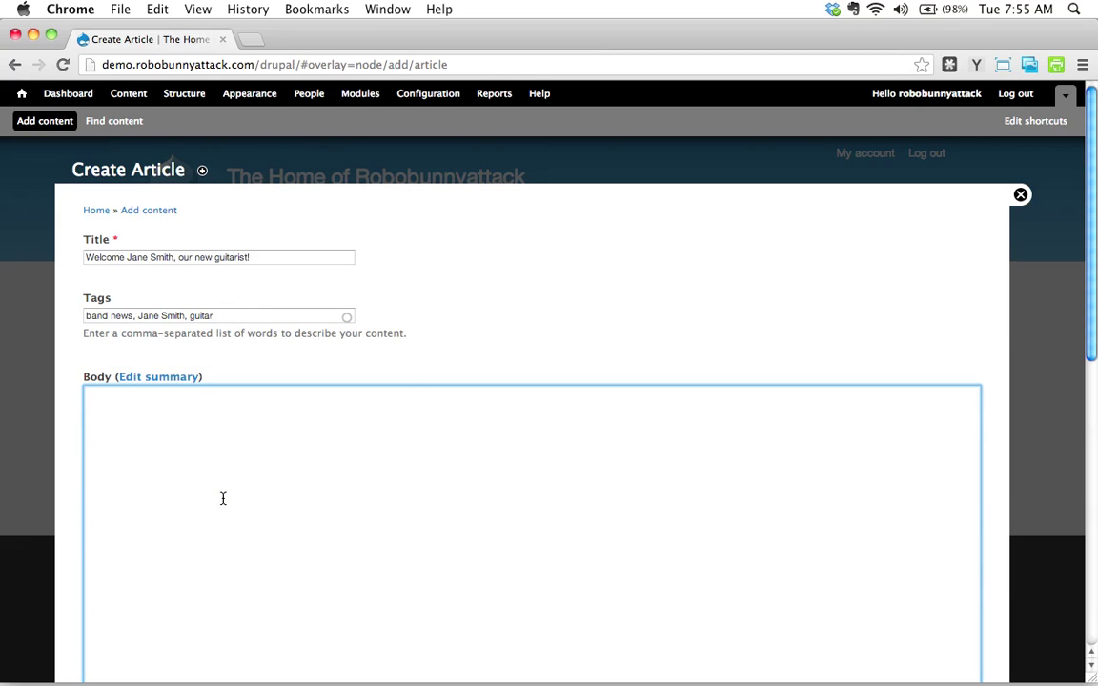
{"action": "left_click", "coordinate": [224, 497]}
{"action": "left_click", "coordinate": [154, 436]}
{"action": "left_click", "coordinate": [977, 67]}
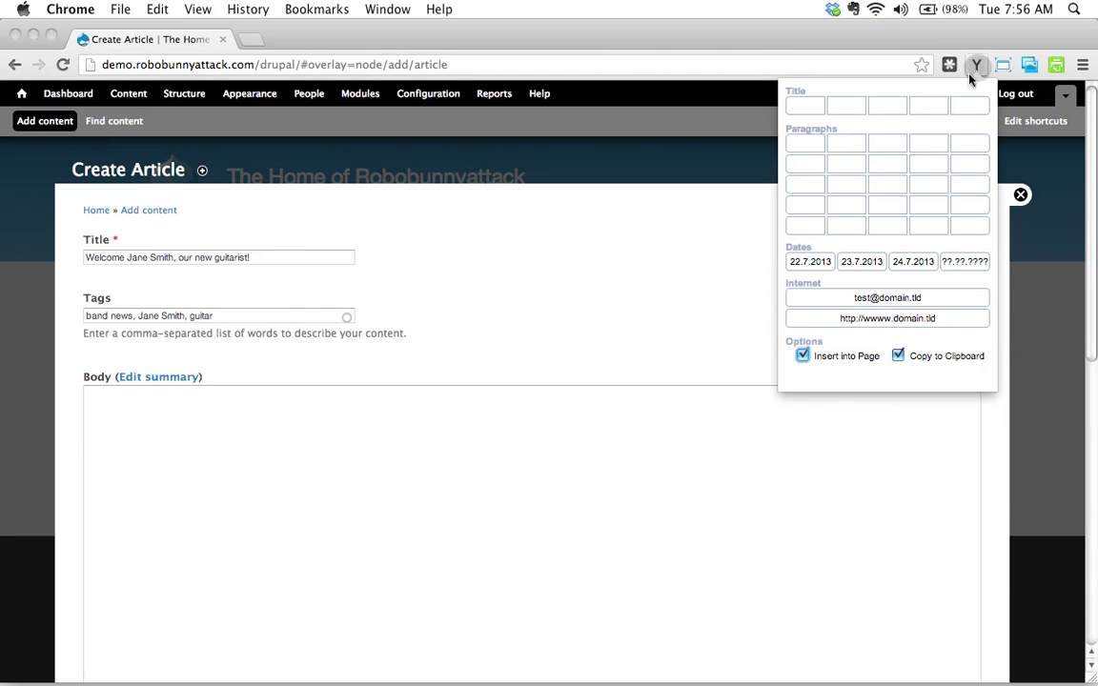
{"action": "left_click", "coordinate": [932, 203]}
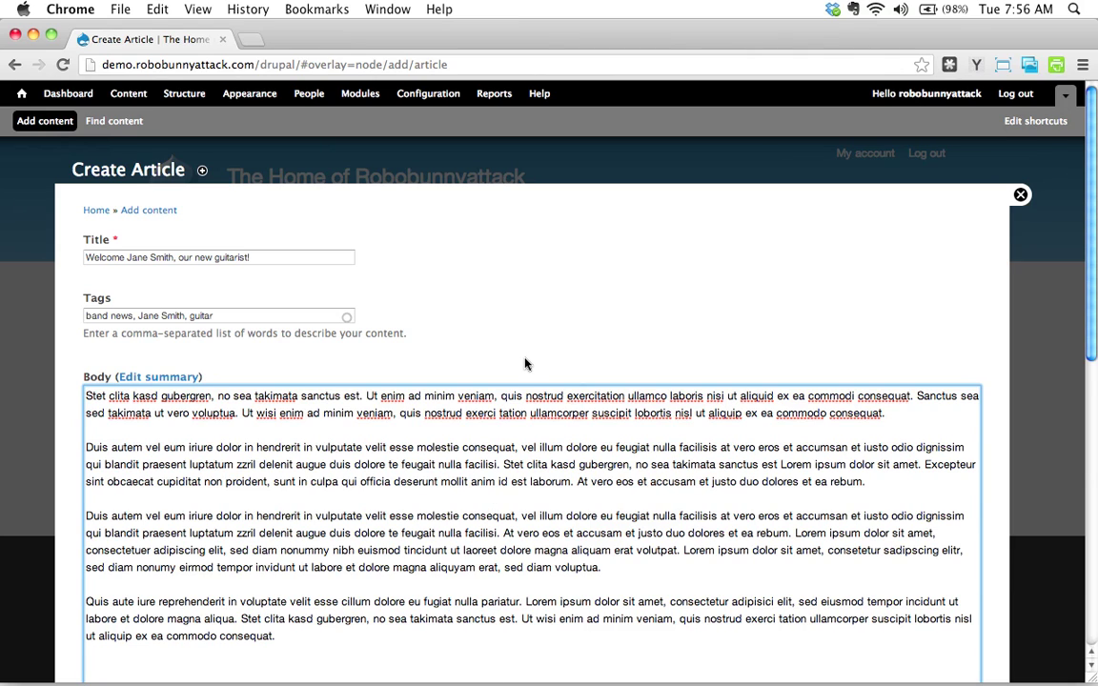
Scroll down to the Image field and start choosing a file
{"action": "scroll", "coordinate": [524, 363], "scroll_direction": "down", "scroll_amount": 5}
{"action": "scroll", "coordinate": [422, 441], "scroll_direction": "down", "scroll_amount": 1}
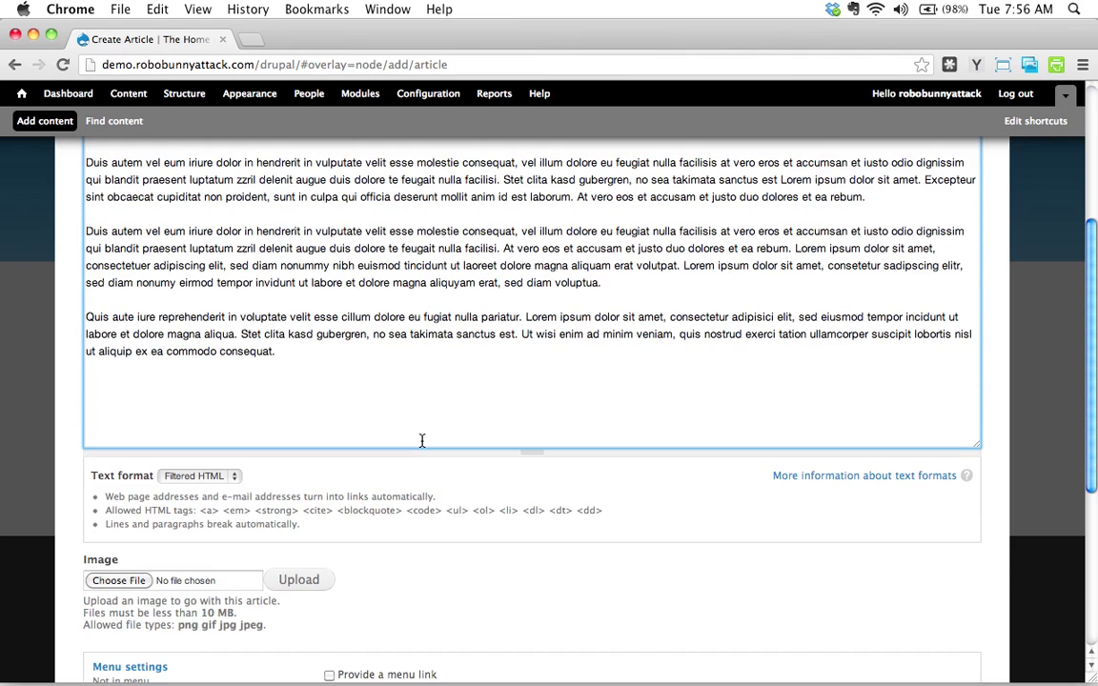
{"action": "scroll", "coordinate": [421, 441], "scroll_direction": "up", "scroll_amount": 3}
{"action": "scroll", "coordinate": [422, 448], "scroll_direction": "down", "scroll_amount": 5}
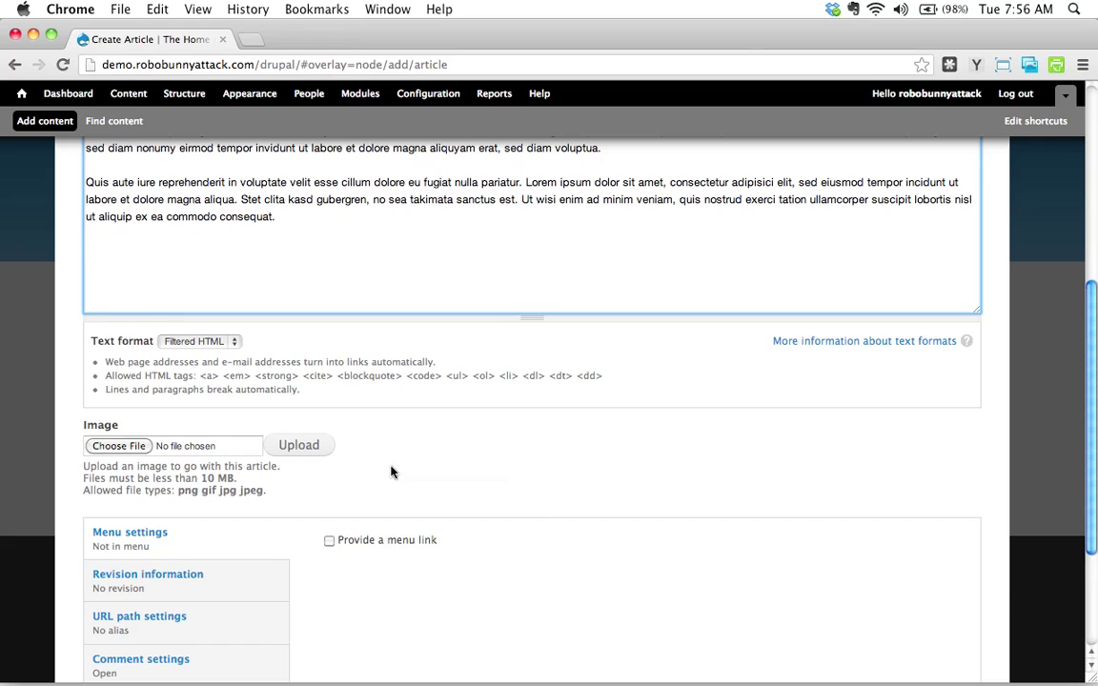
{"action": "scroll", "coordinate": [392, 471], "scroll_direction": "down", "scroll_amount": 3}
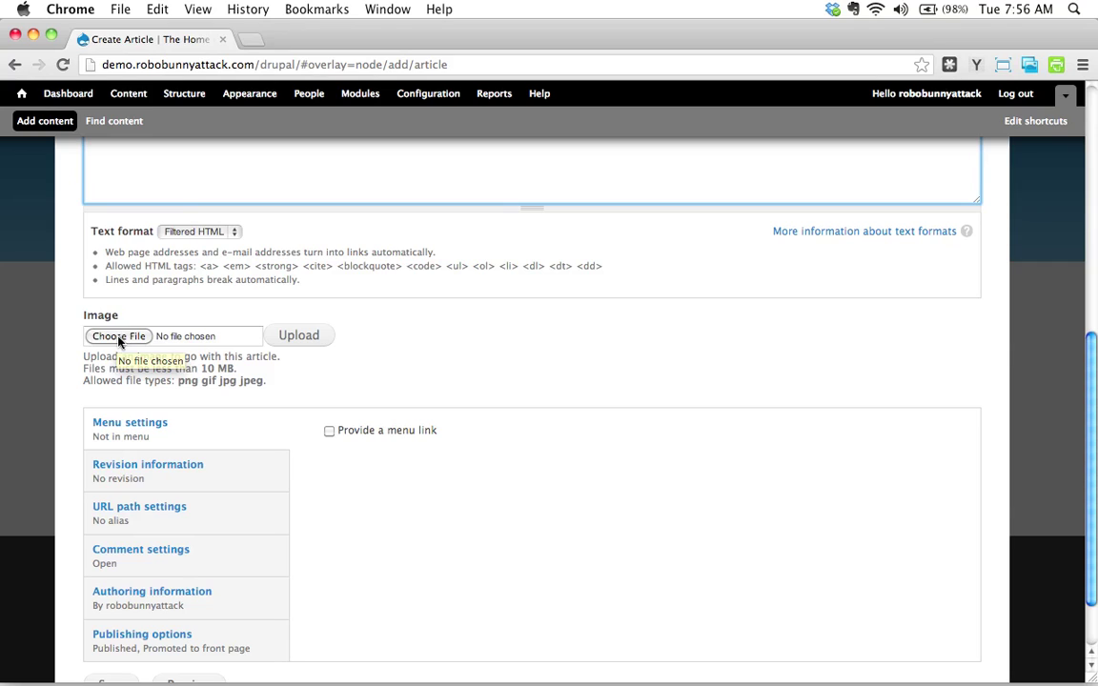
{"action": "left_click", "coordinate": [119, 336]}
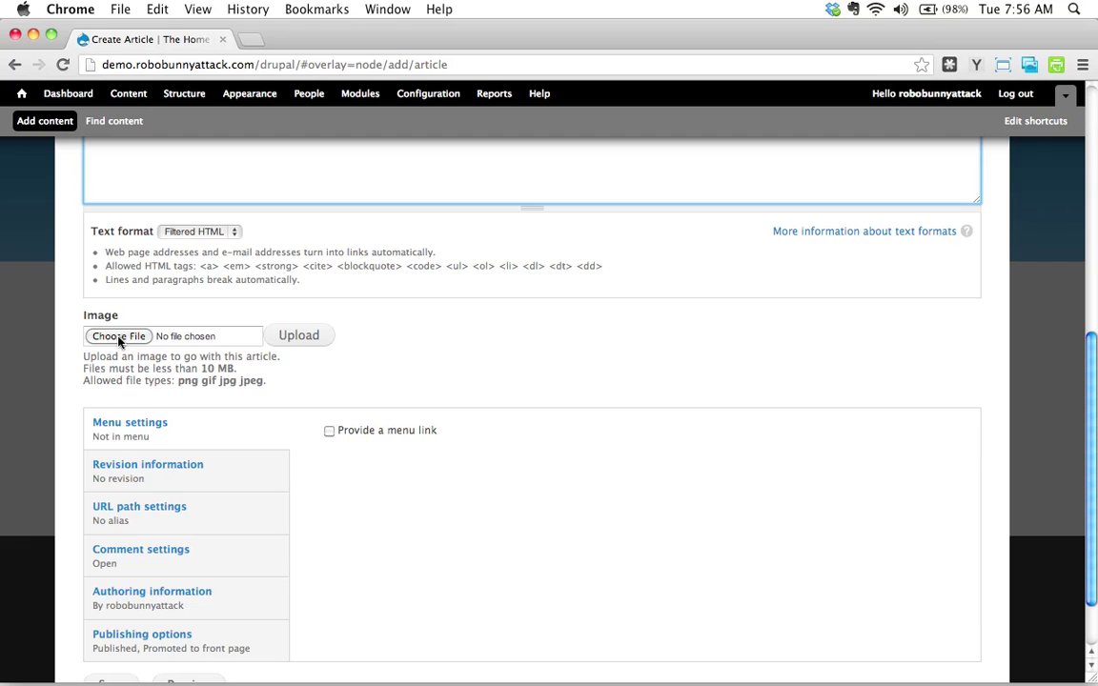
Load images.google.com in a new browser tab
{"action": "left_click", "coordinate": [250, 40]}
{"action": "type", "text": "images"}
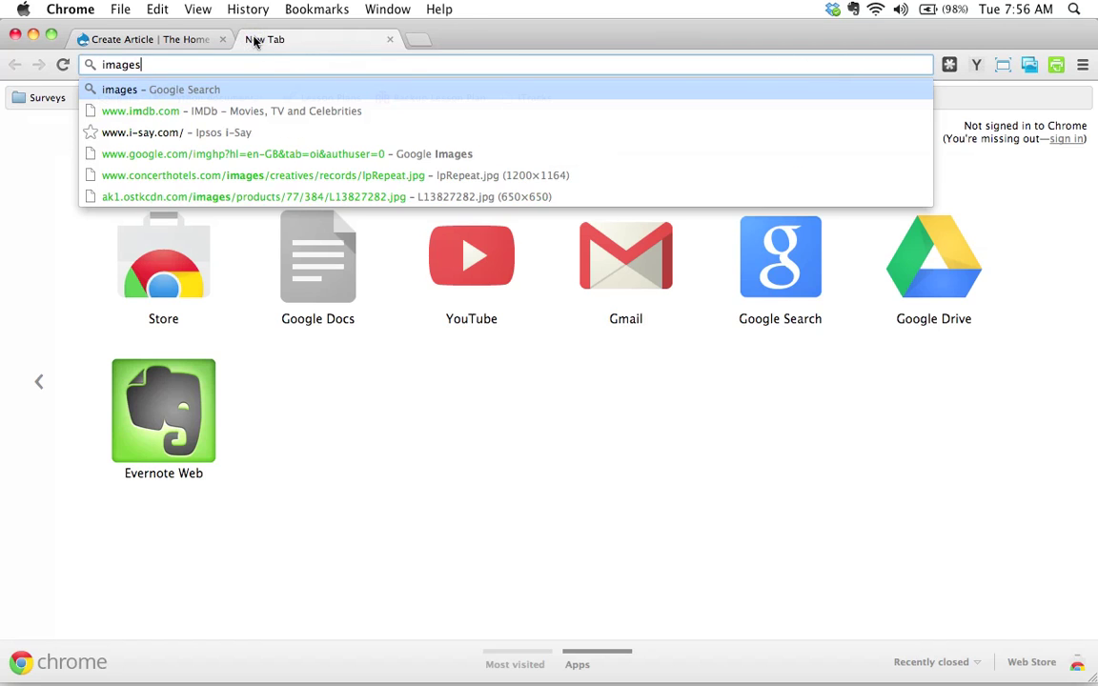
{"action": "type", "text": ".google.com"}
{"action": "key", "text": "Return"}
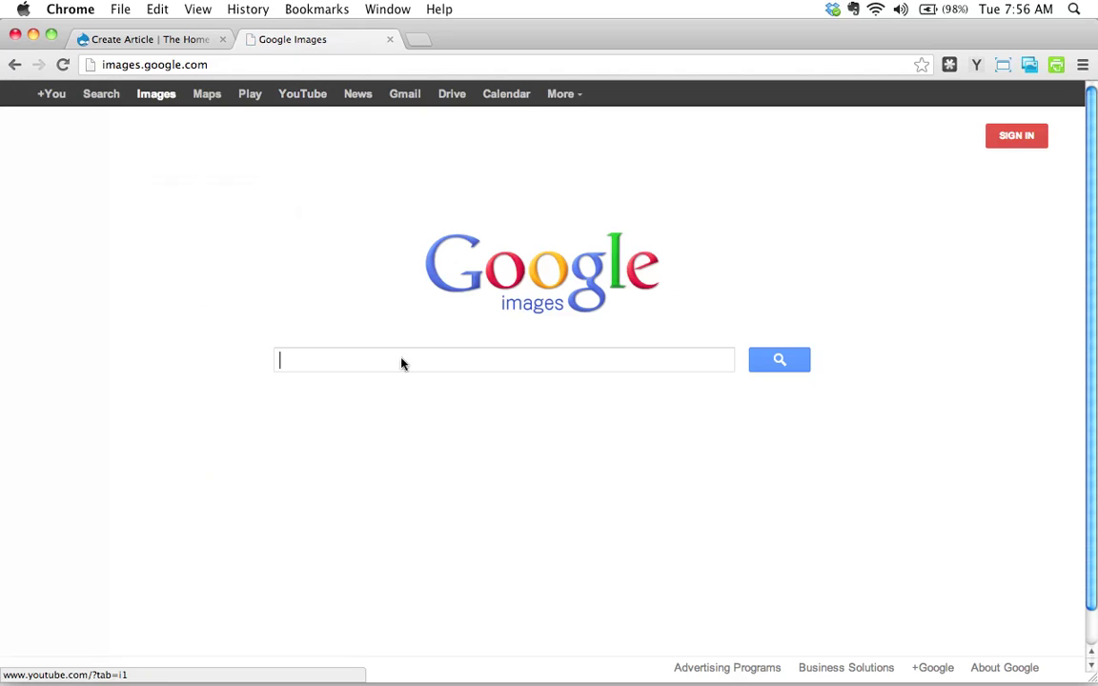
Search Google Images for 'electric guitar' and bring up the search options menu
{"action": "type", "text": "ro"}
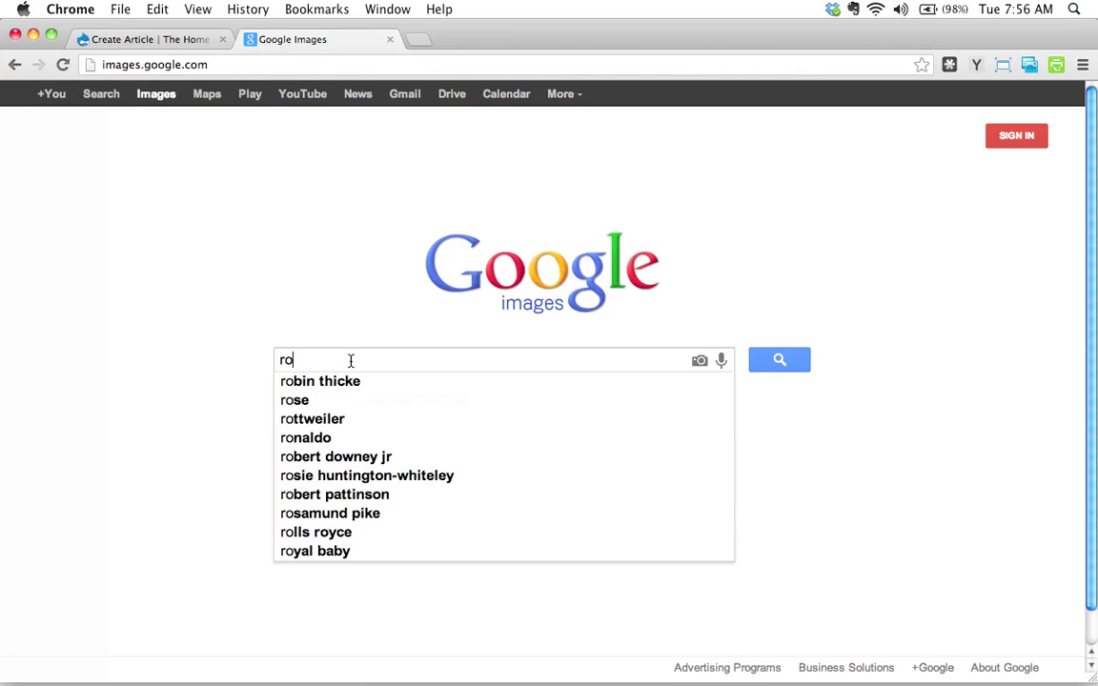
{"action": "key", "text": "BackSpace"}
{"action": "key", "text": "BackSpace"}
{"action": "type", "text": "rock guitarist"}
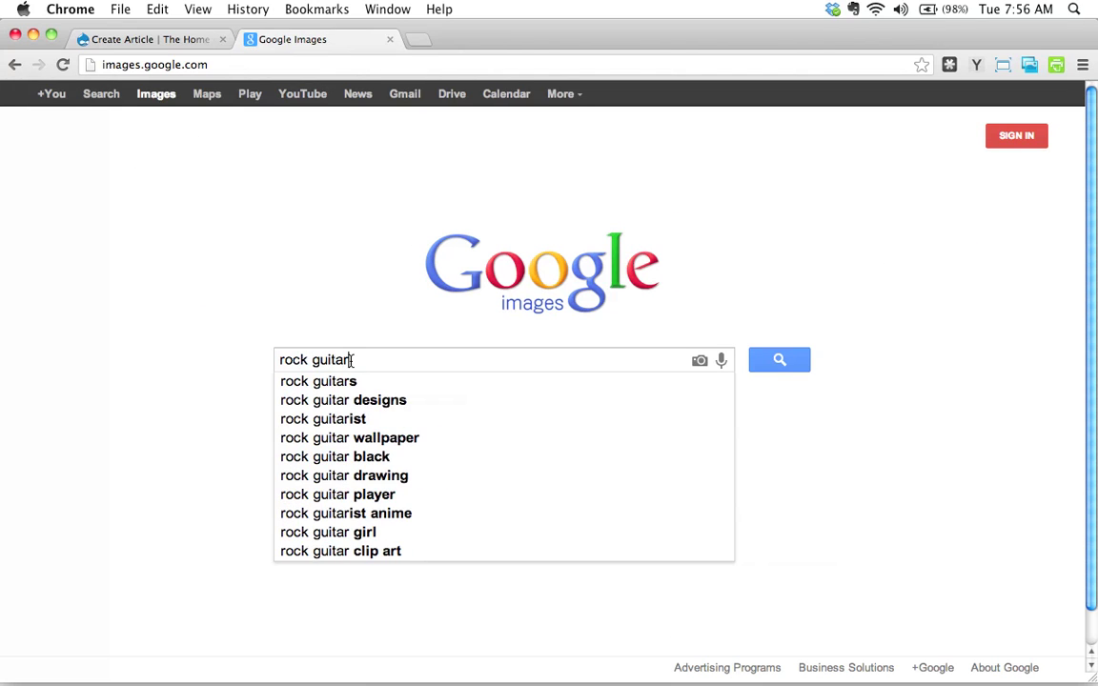
{"action": "key", "text": "BackSpace"}
{"action": "key", "text": "BackSpace"}
{"action": "key", "text": "BackSpace"}
{"action": "key", "text": "BackSpace"}
{"action": "key", "text": "BackSpace"}
{"action": "key", "text": "BackSpace"}
{"action": "key", "text": "BackSpace"}
{"action": "key", "text": "BackSpace"}
{"action": "key", "text": "BackSpace"}
{"action": "key", "text": "BackSpace"}
{"action": "key", "text": "BackSpace"}
{"action": "key", "text": "BackSpace"}
{"action": "key", "text": "BackSpace"}
{"action": "key", "text": "BackSpace"}
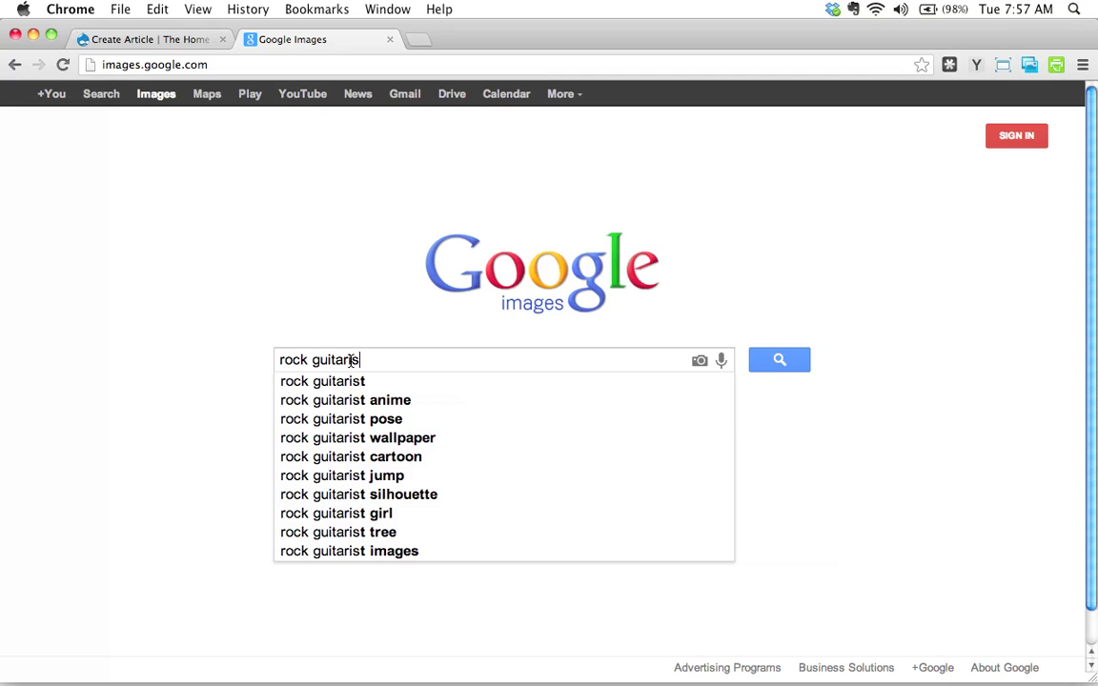
{"action": "type", "text": "guitar"}
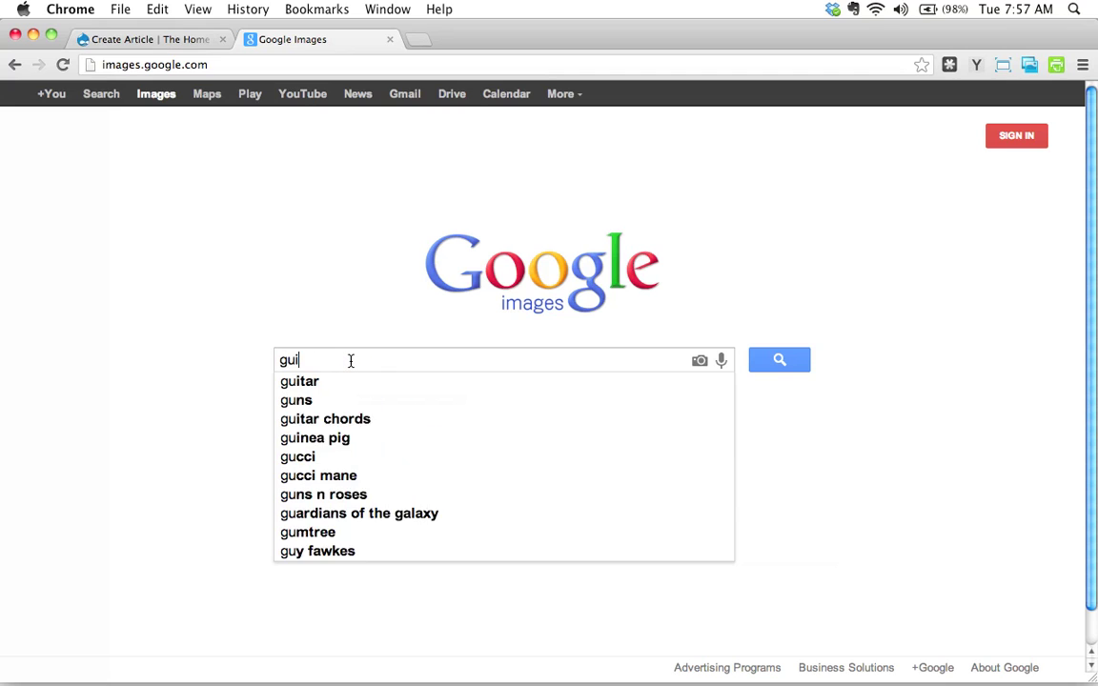
{"action": "key", "text": "BackSpace"}
{"action": "key", "text": "BackSpace"}
{"action": "key", "text": "BackSpace"}
{"action": "key", "text": "BackSpace"}
{"action": "key", "text": "BackSpace"}
{"action": "key", "text": "BackSpace"}
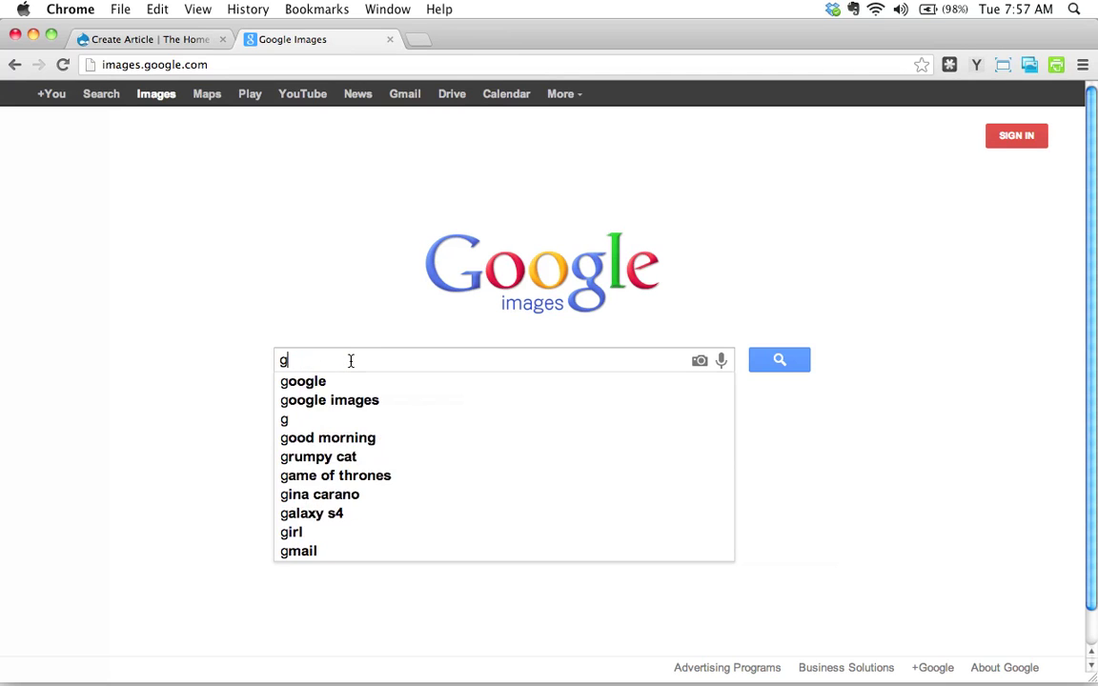
{"action": "type", "text": "electric guitar"}
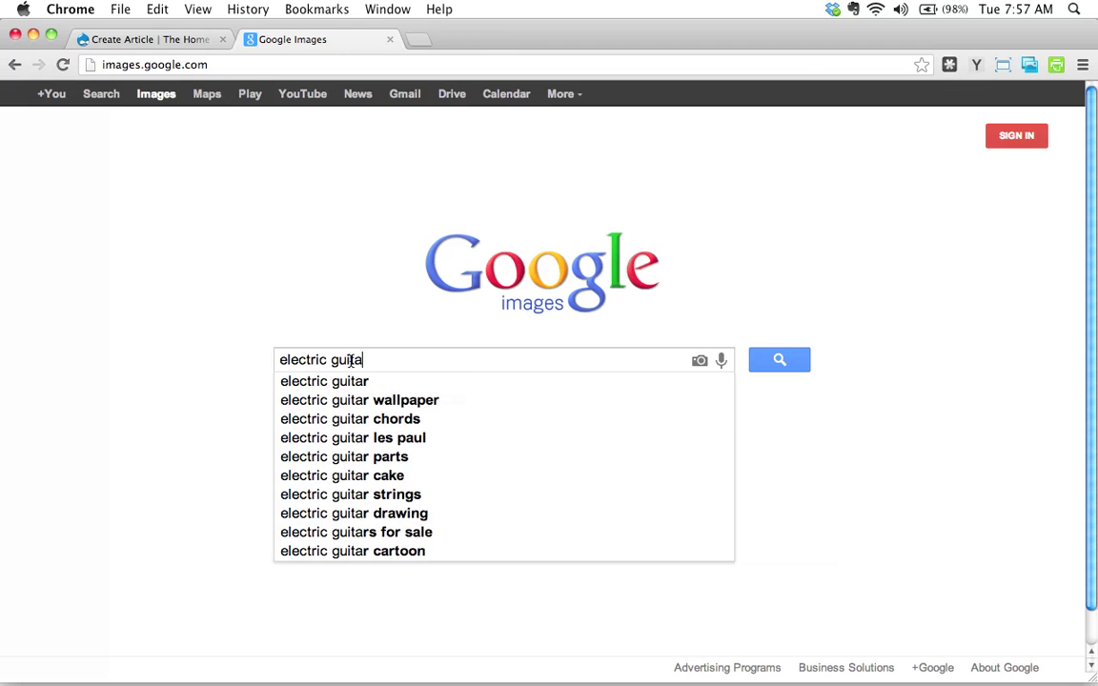
{"action": "key", "text": "Return"}
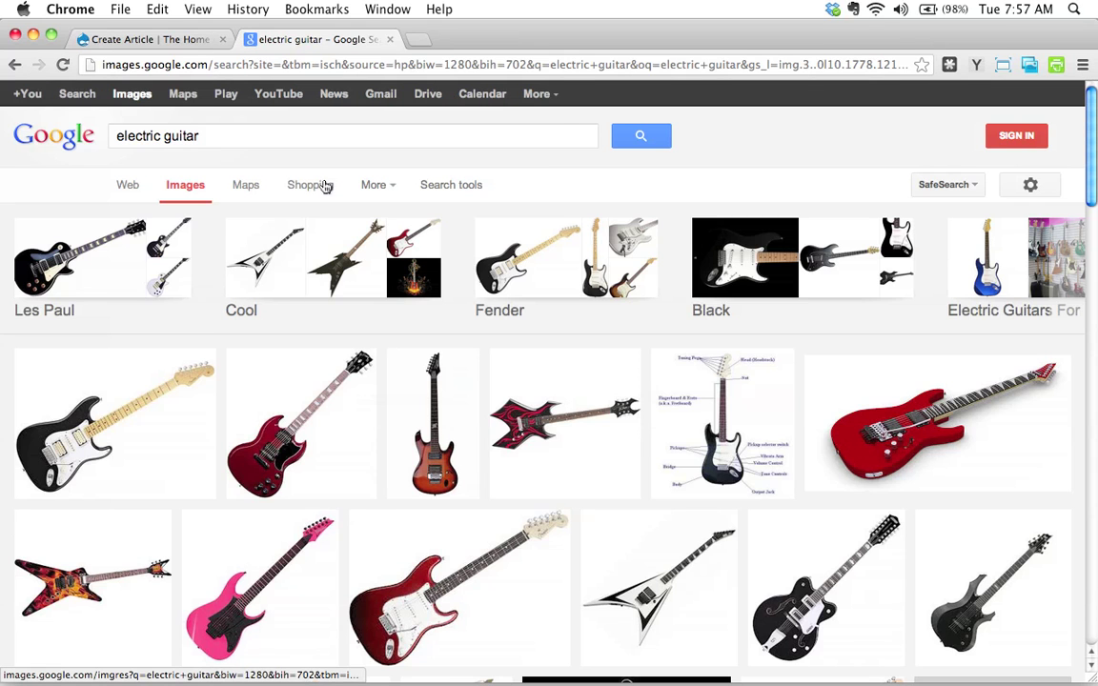
{"action": "left_click", "coordinate": [1030, 184]}
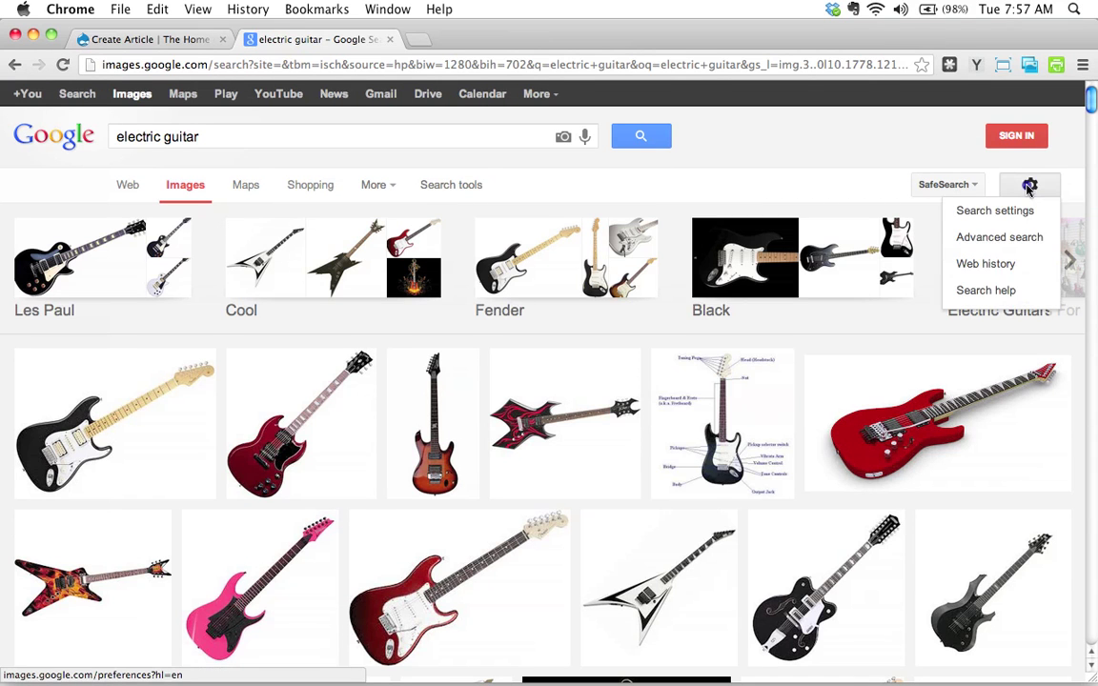
Filter 'electric guitar' results to 'free to use, share or modify, even commercially' and browse them
{"action": "left_click", "coordinate": [968, 237]}
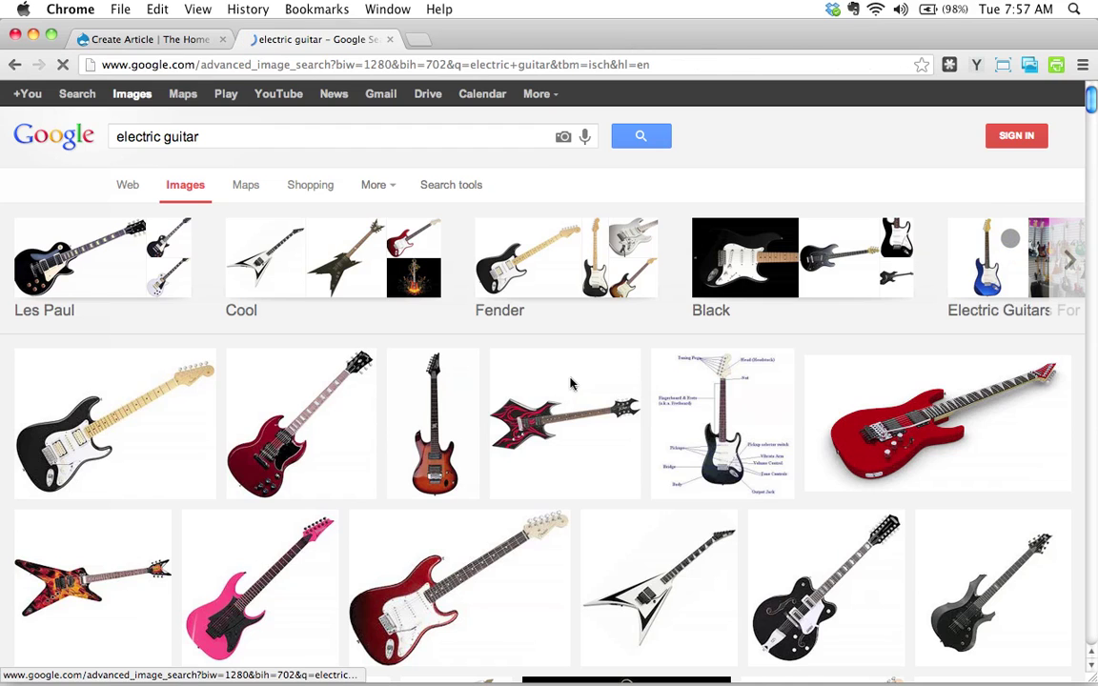
{"action": "scroll", "coordinate": [544, 458], "scroll_direction": "down", "scroll_amount": 5}
{"action": "left_click", "coordinate": [303, 359]}
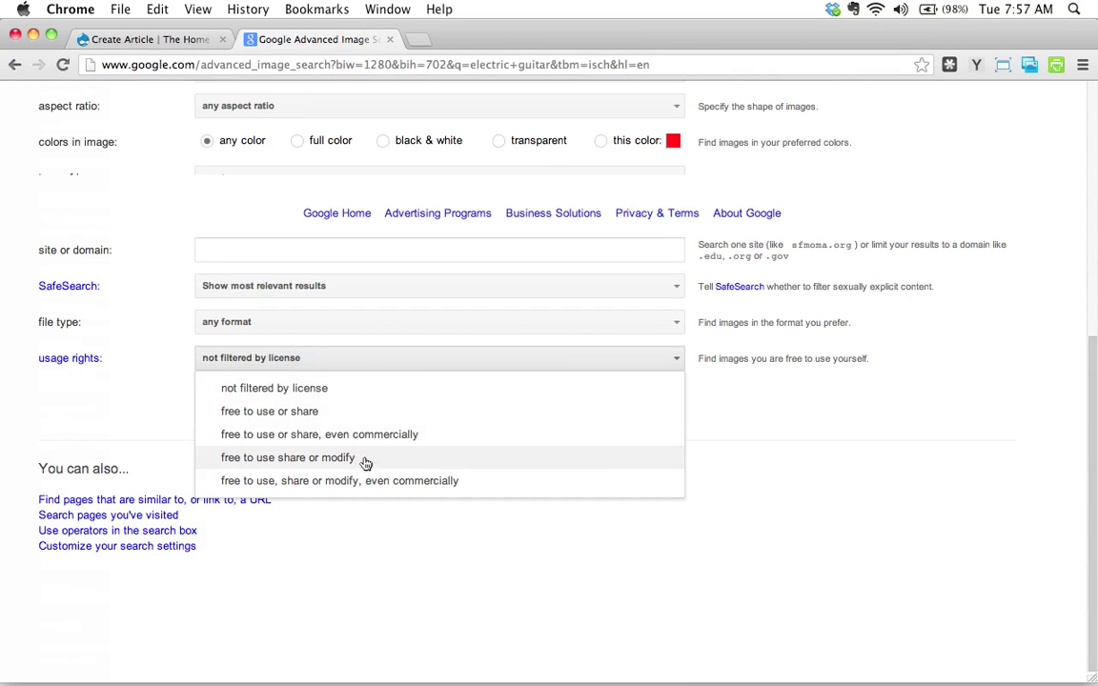
{"action": "left_click", "coordinate": [307, 484]}
{"action": "left_click", "coordinate": [641, 404]}
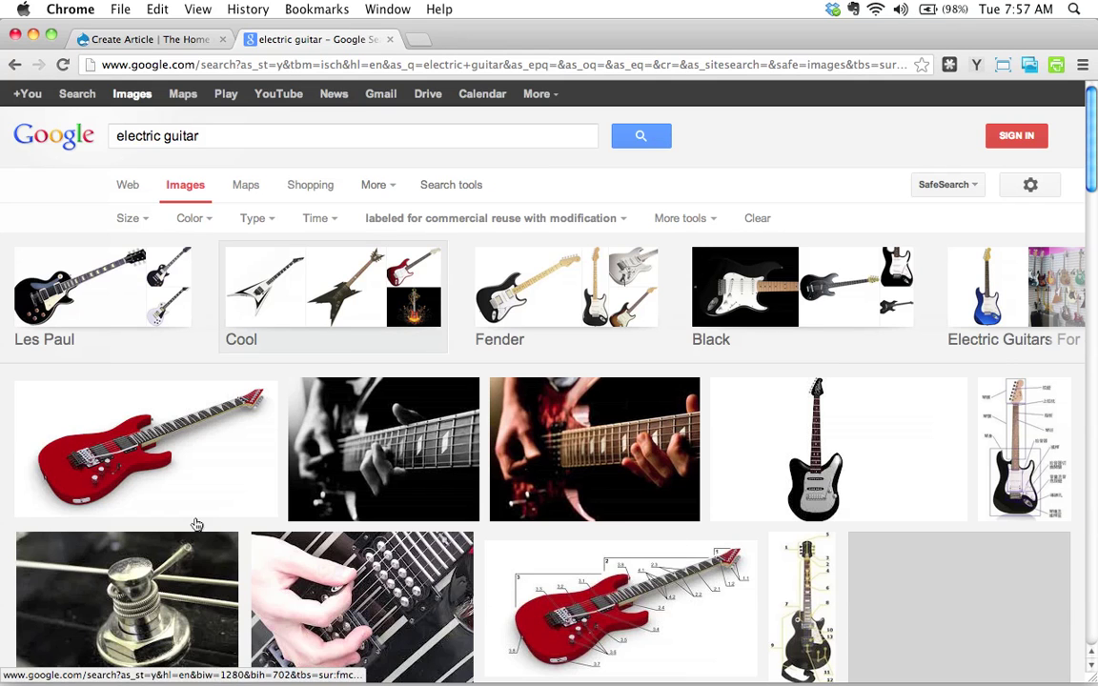
{"action": "scroll", "coordinate": [915, 558], "scroll_direction": "down", "scroll_amount": 5}
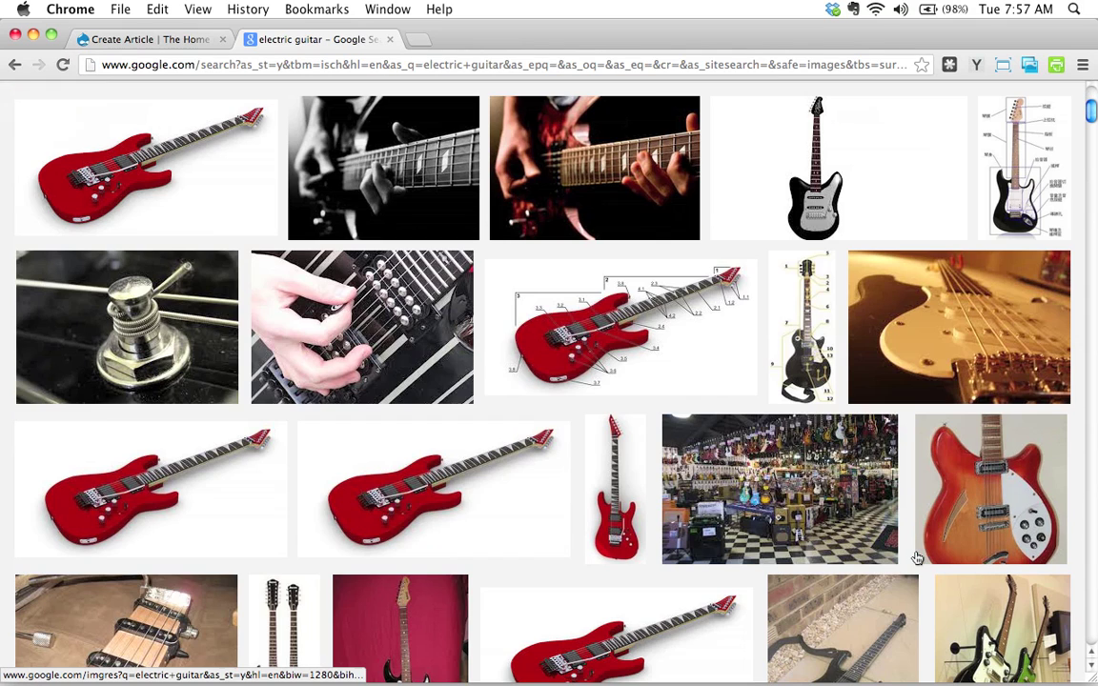
{"action": "scroll", "coordinate": [273, 527], "scroll_direction": "down", "scroll_amount": 3}
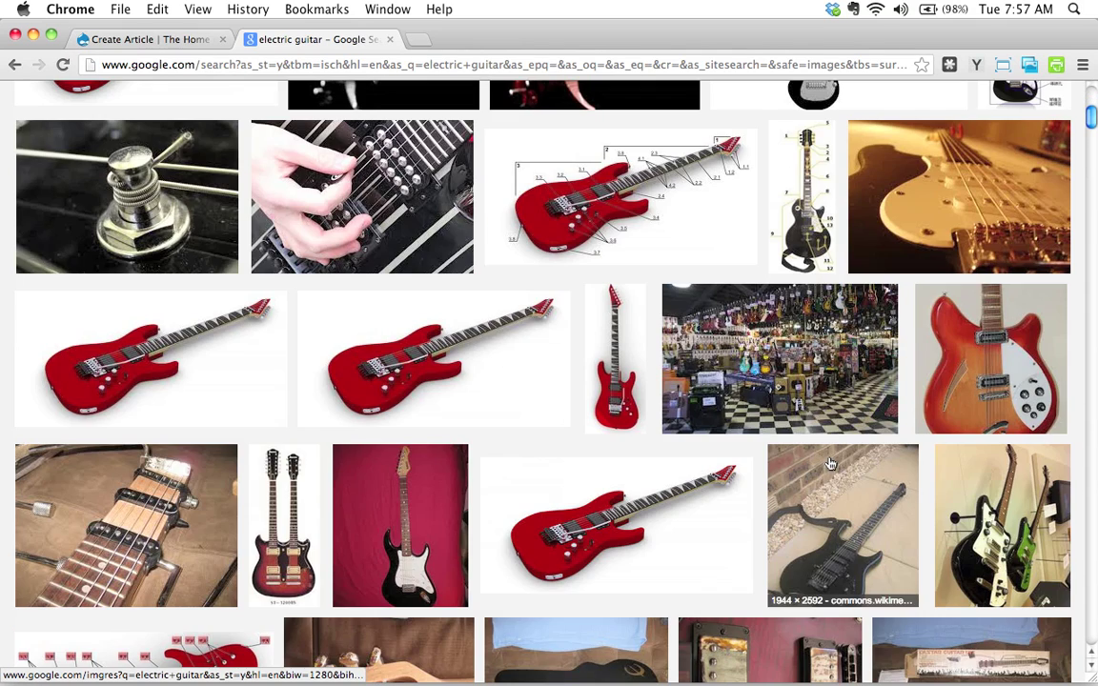
{"action": "scroll", "coordinate": [734, 486], "scroll_direction": "down", "scroll_amount": 2}
{"action": "scroll", "coordinate": [572, 439], "scroll_direction": "up", "scroll_amount": 6}
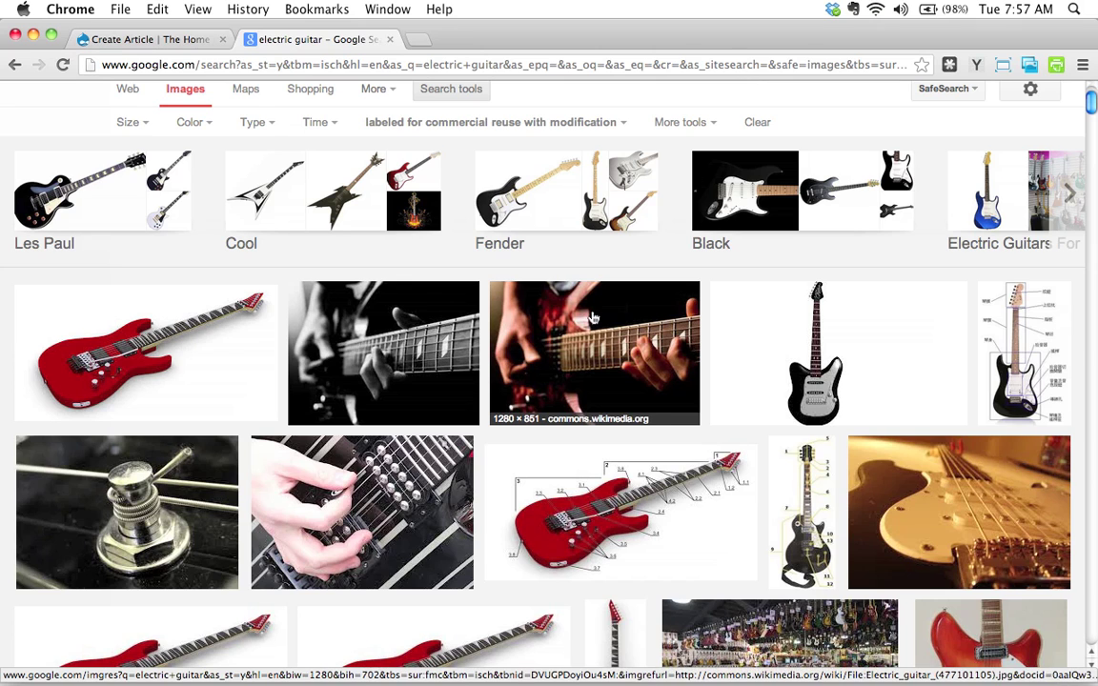
Download the hands-on-fretboard Wikimedia photo to the Desktop as guitar.jpg
{"action": "left_click", "coordinate": [593, 318]}
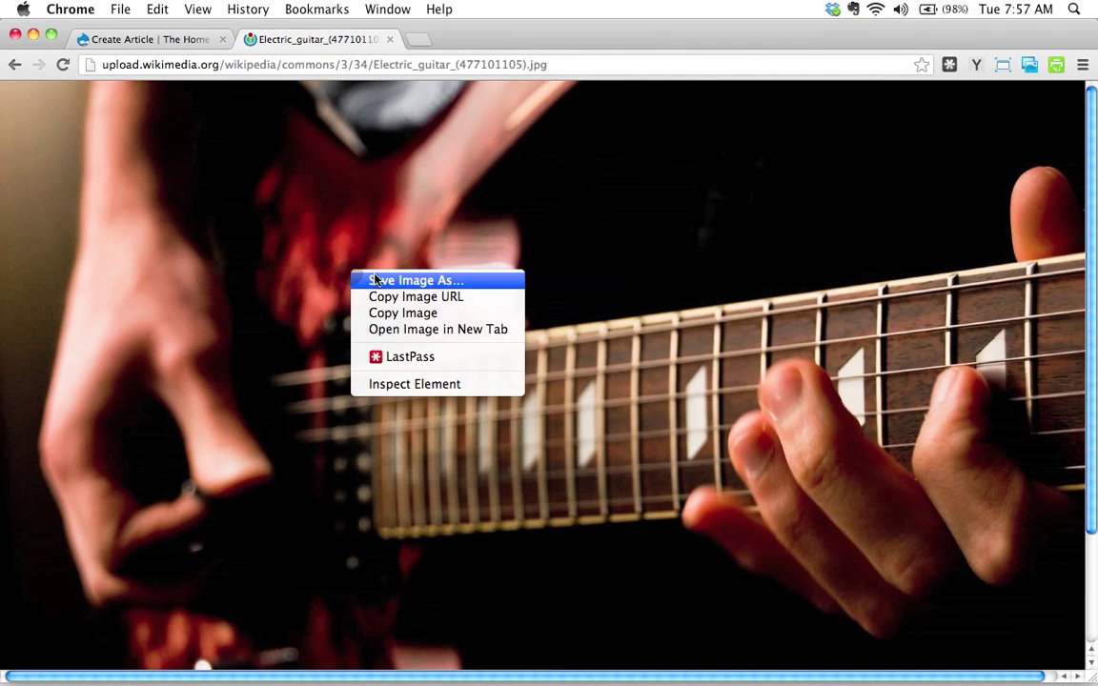
{"action": "left_click", "coordinate": [391, 283]}
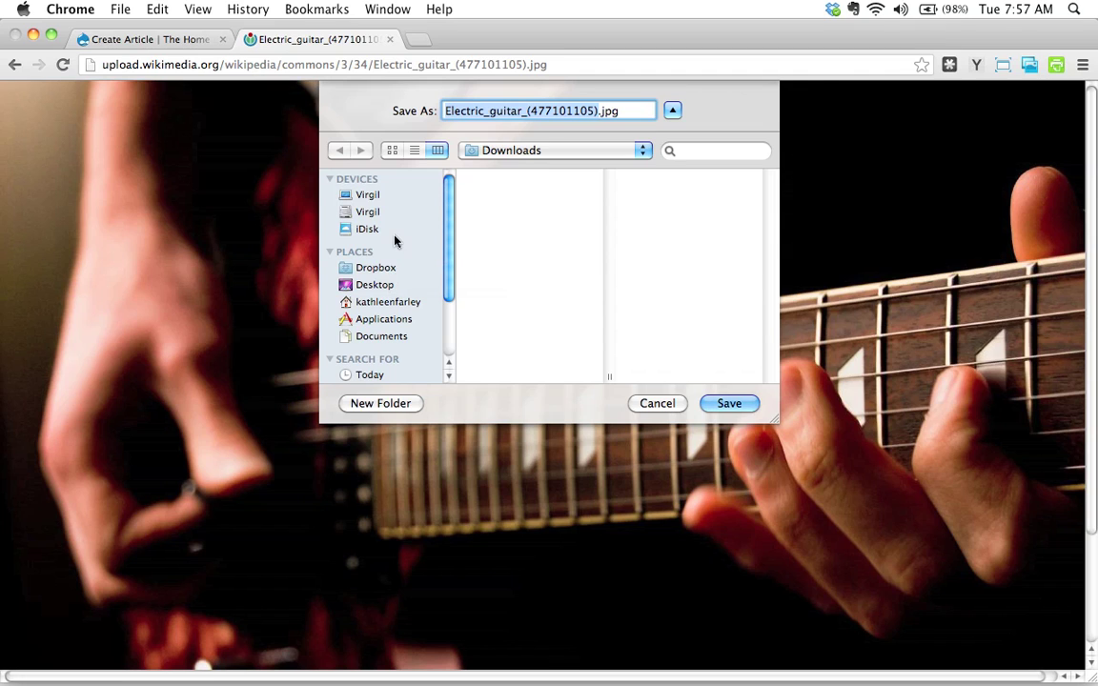
{"action": "type", "text": "guitar"}
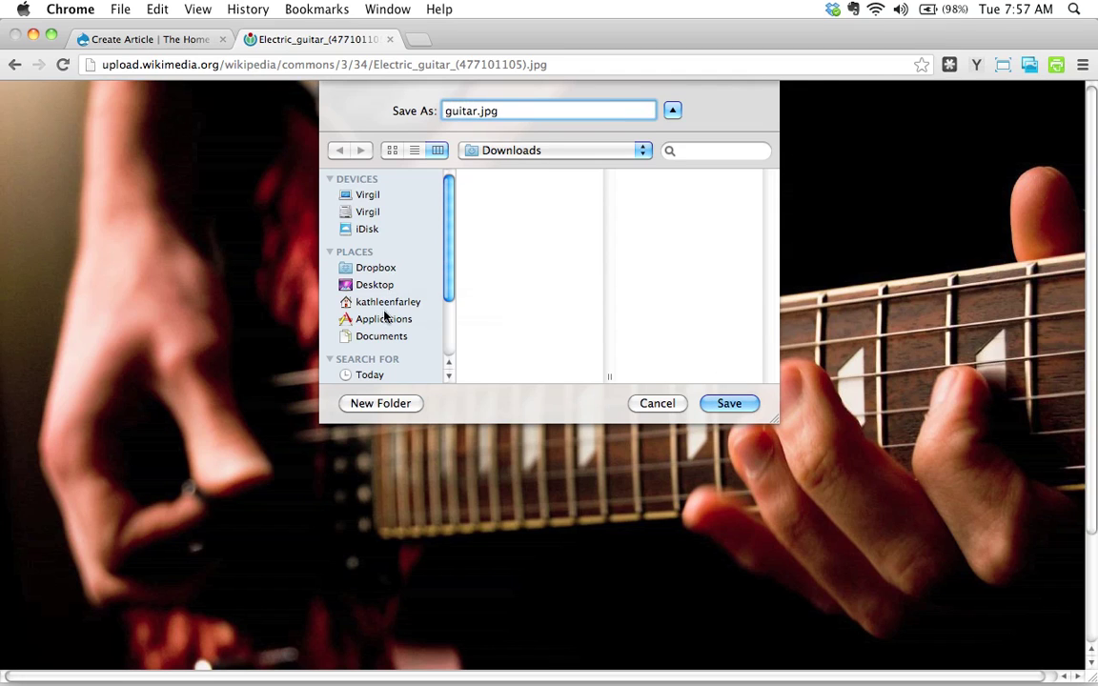
{"action": "left_click", "coordinate": [378, 285]}
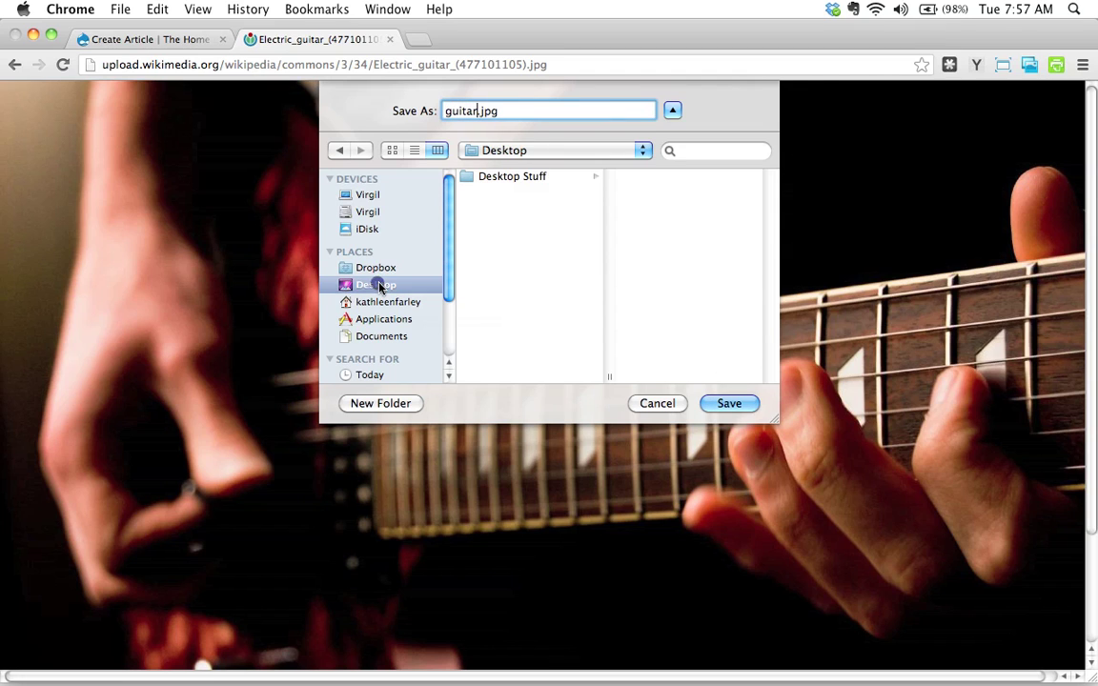
{"action": "left_click", "coordinate": [736, 406]}
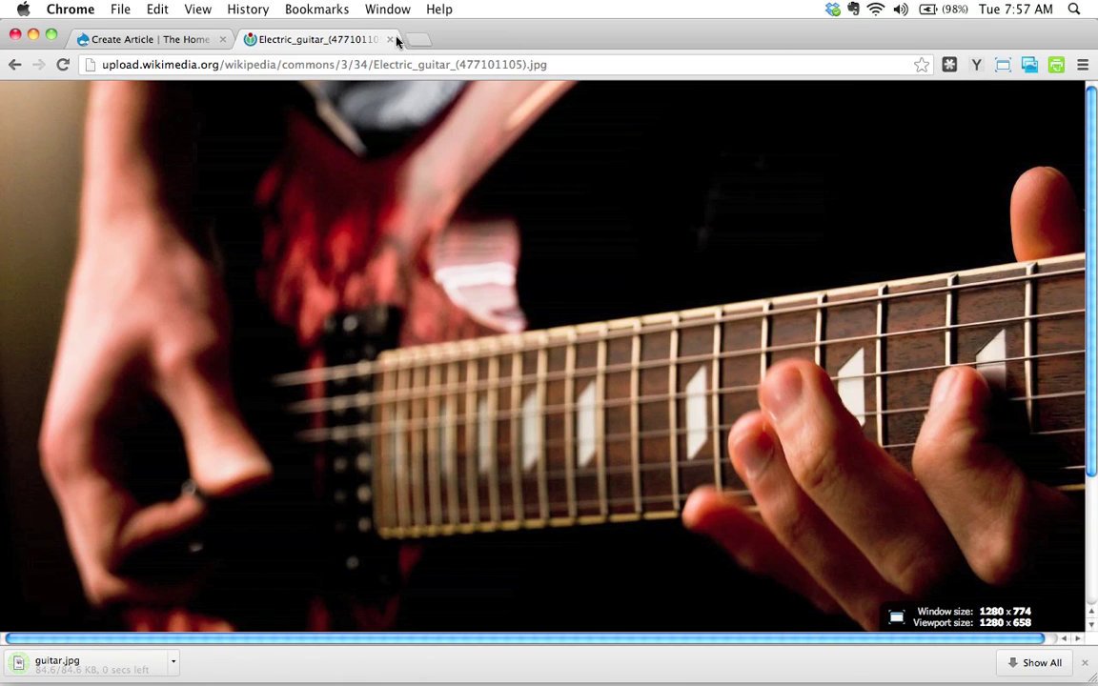
Upload Desktop guitar.jpg to the article's Image field with alternate text 'electric guitar'
{"action": "left_click", "coordinate": [389, 42]}
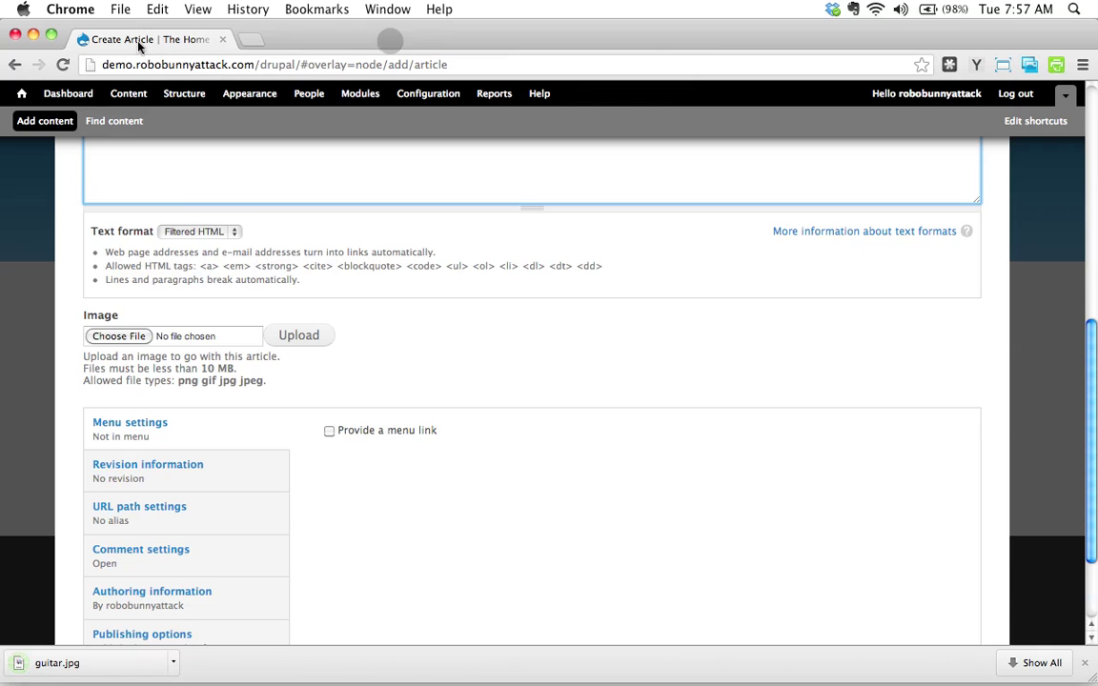
{"action": "left_click", "coordinate": [117, 333]}
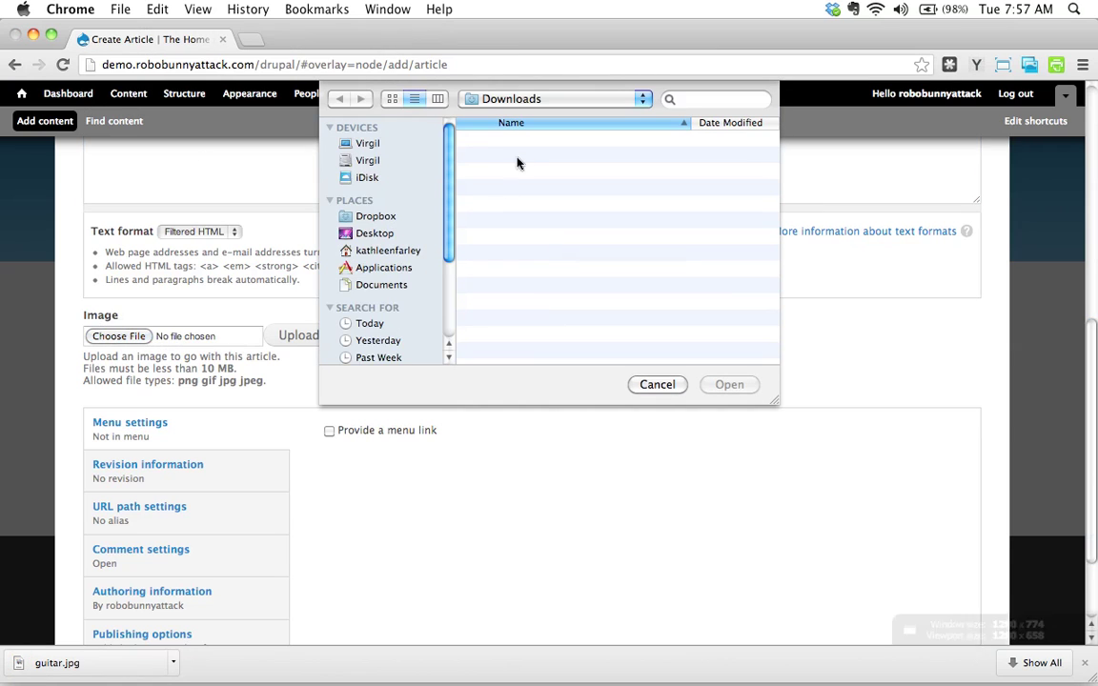
{"action": "left_click", "coordinate": [366, 237]}
{"action": "left_click", "coordinate": [523, 154]}
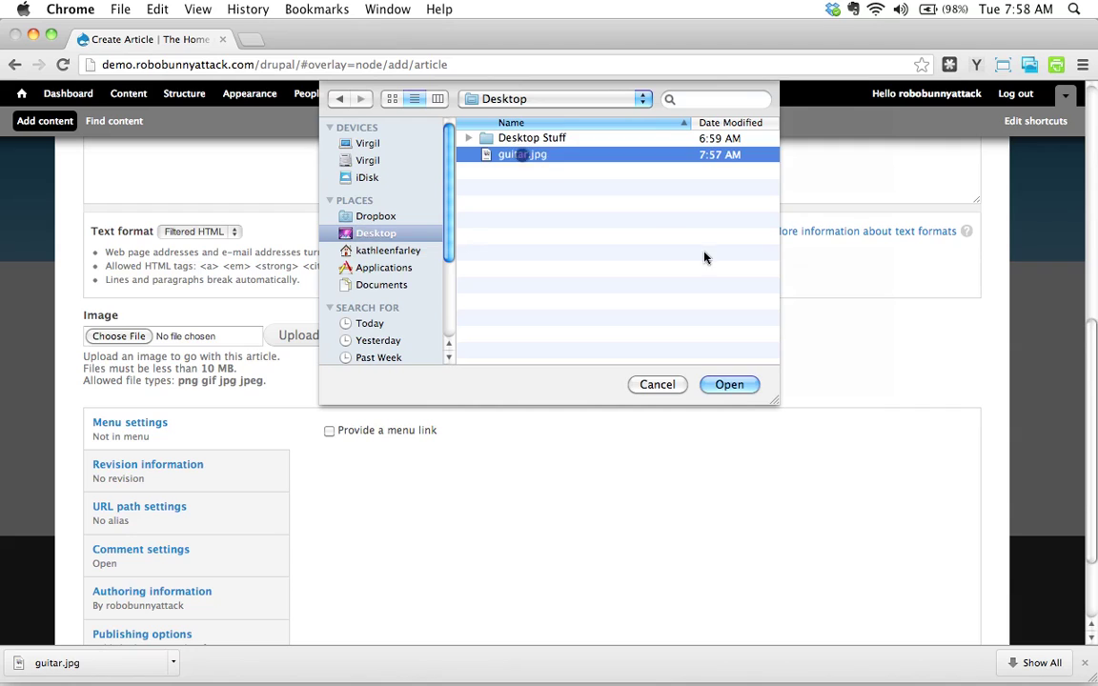
{"action": "left_click", "coordinate": [732, 387]}
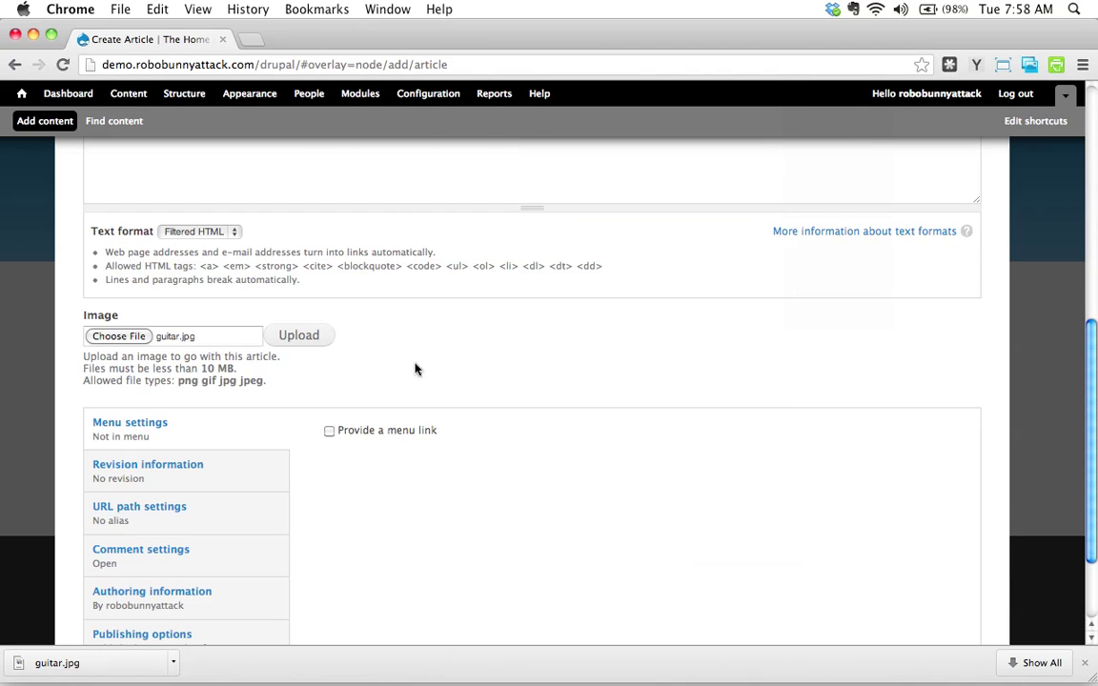
{"action": "left_click", "coordinate": [298, 335]}
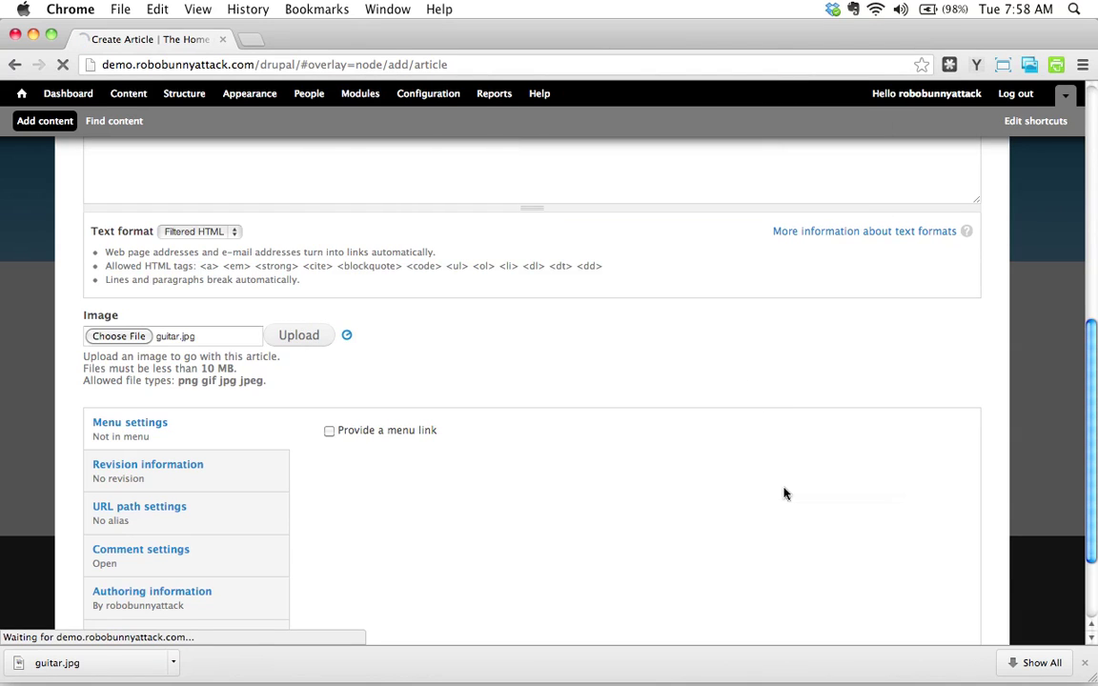
{"action": "left_click", "coordinate": [219, 377]}
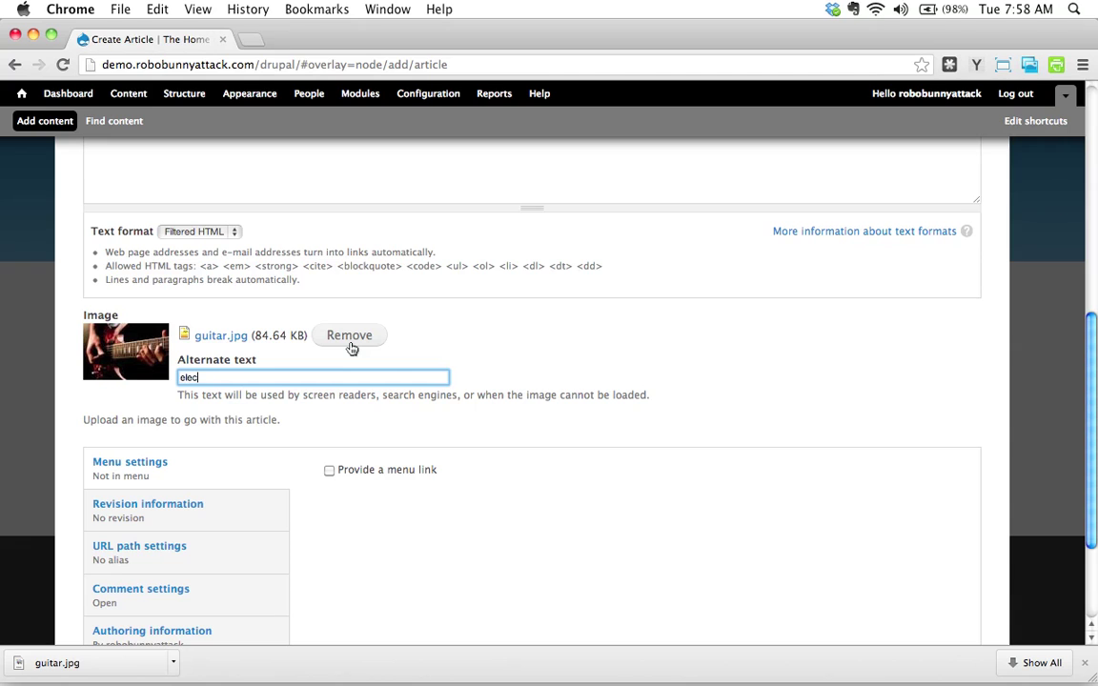
{"action": "type", "text": "electric guitar"}
Review the title, tags and body, then save the article so it publishes as node/2
{"action": "scroll", "coordinate": [601, 362], "scroll_direction": "up", "scroll_amount": 10}
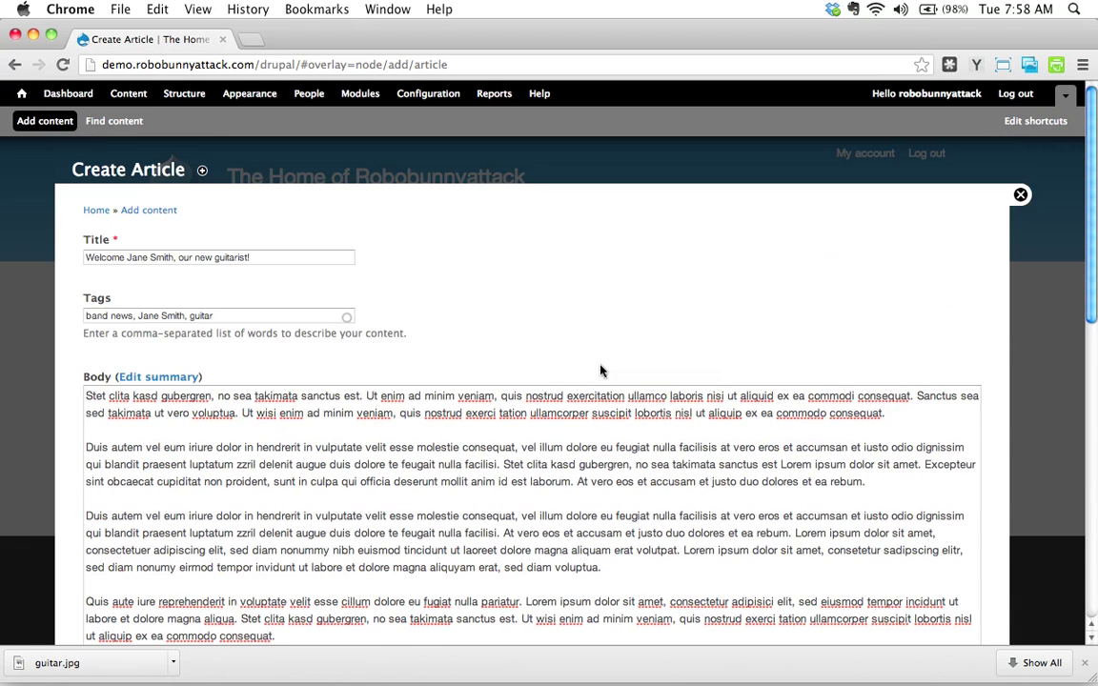
{"action": "triple_click", "coordinate": [149, 258]}
{"action": "triple_click", "coordinate": [162, 318]}
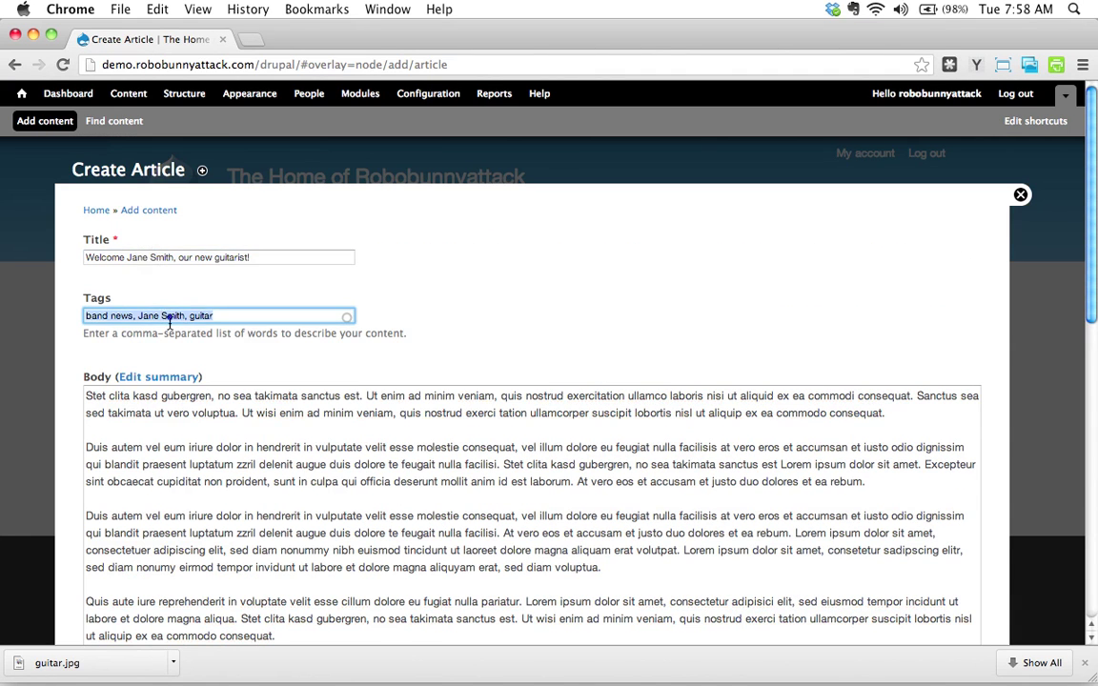
{"action": "left_click", "coordinate": [267, 533]}
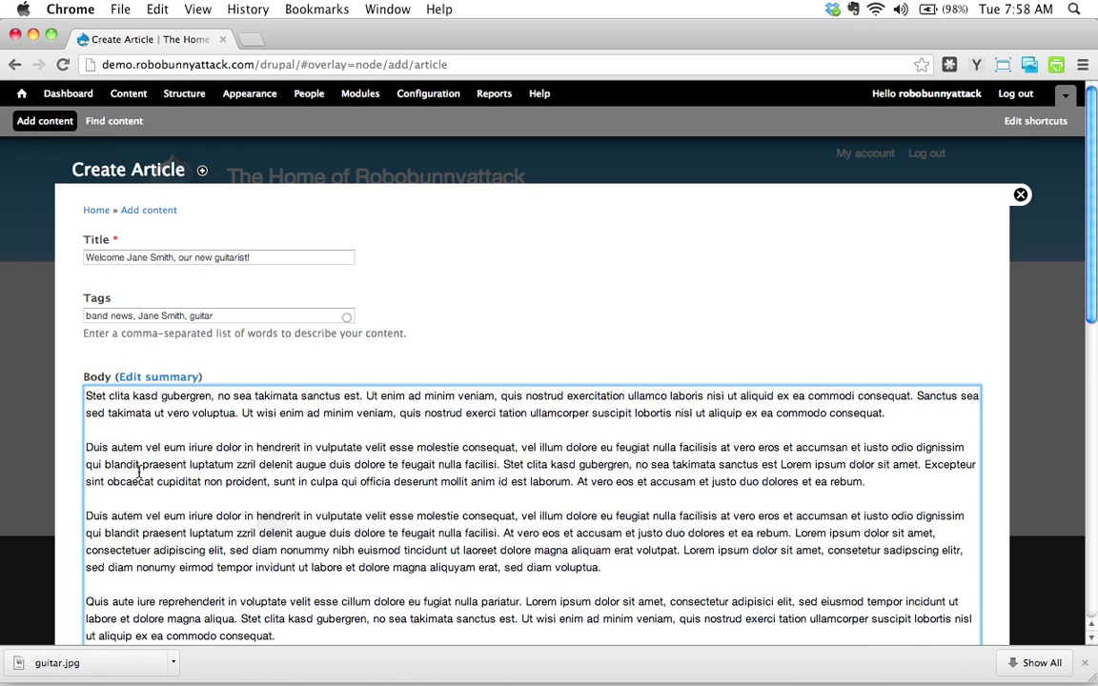
{"action": "scroll", "coordinate": [239, 472], "scroll_direction": "down", "scroll_amount": 3}
{"action": "left_click", "coordinate": [345, 545]}
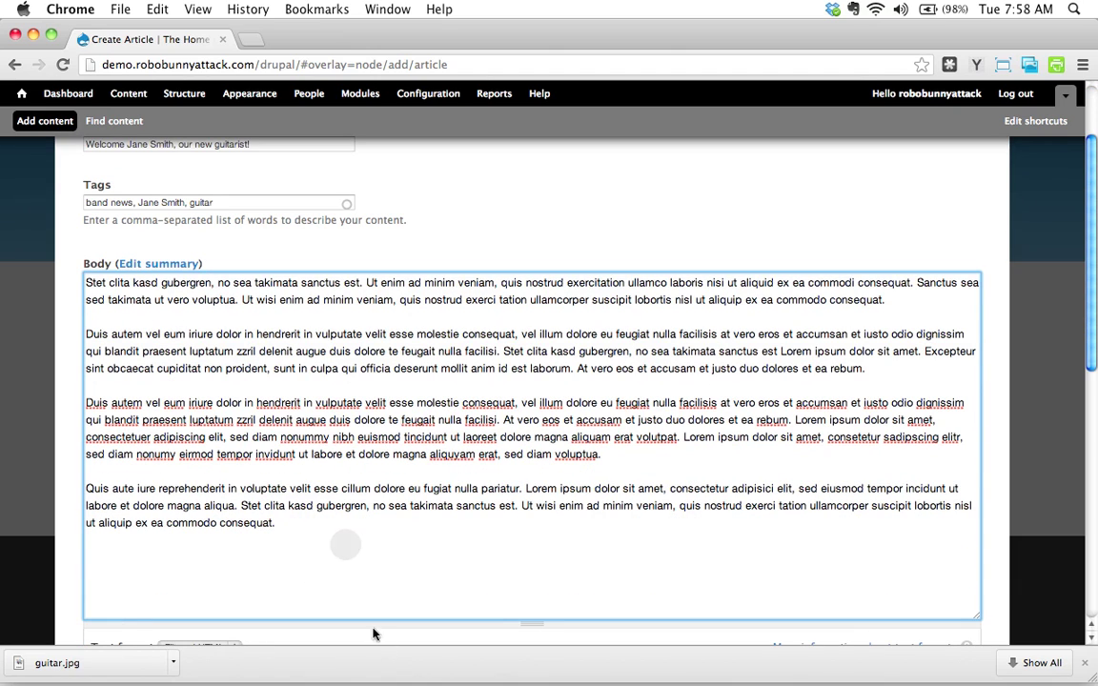
{"action": "scroll", "coordinate": [319, 507], "scroll_direction": "down", "scroll_amount": 6}
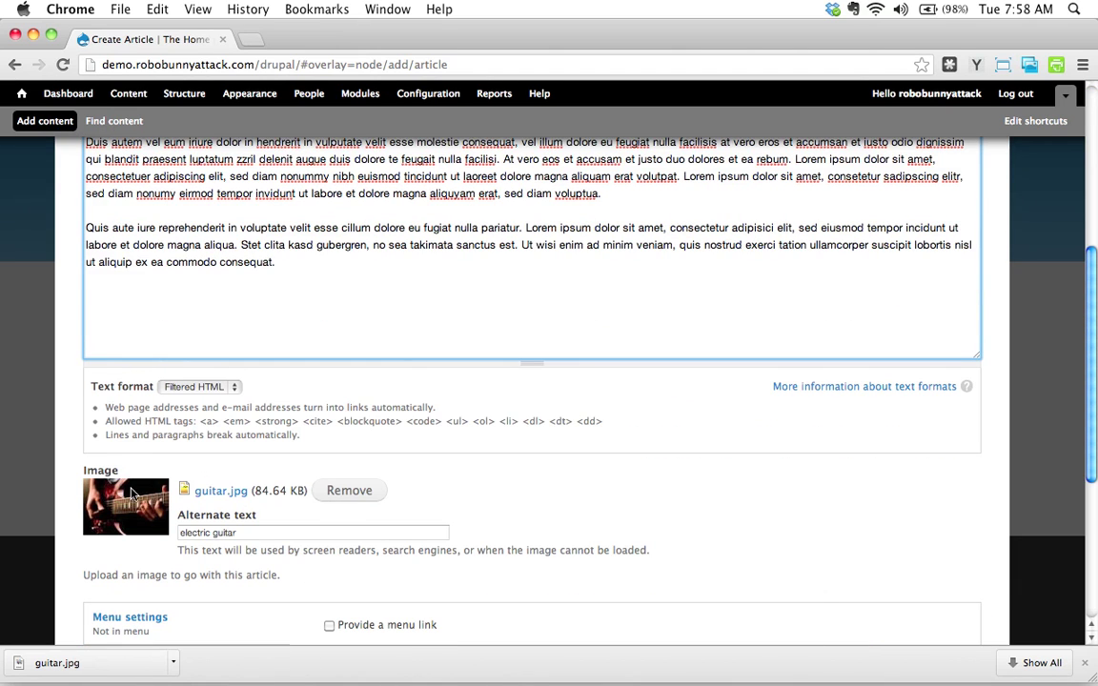
{"action": "scroll", "coordinate": [360, 577], "scroll_direction": "down", "scroll_amount": 7}
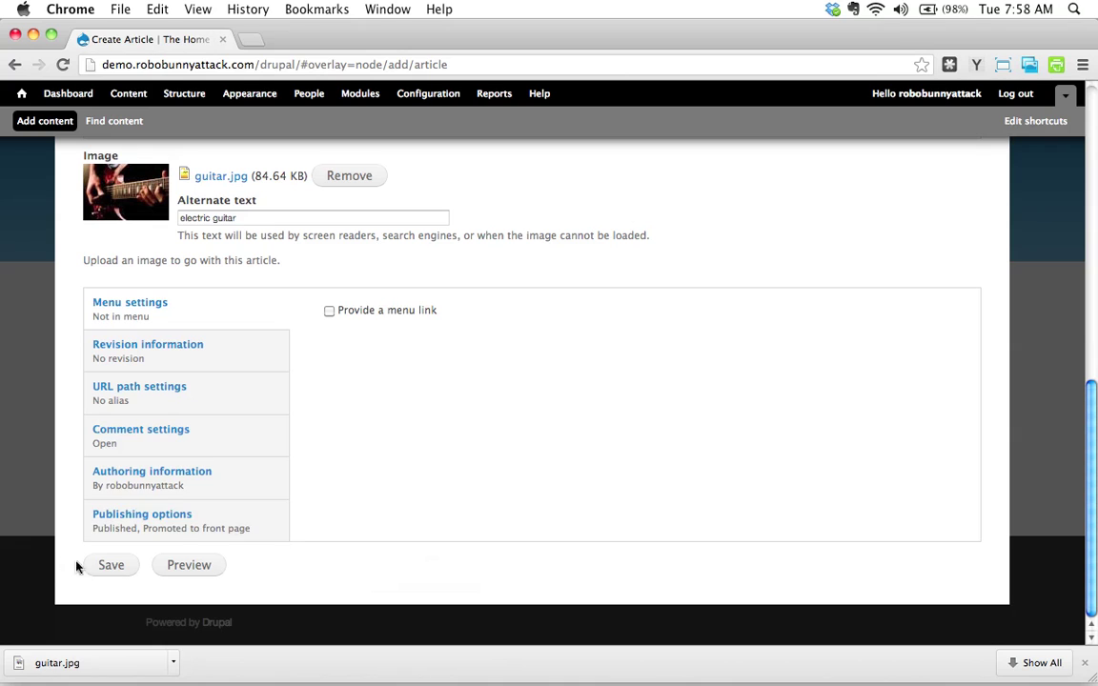
{"action": "left_click", "coordinate": [111, 567]}
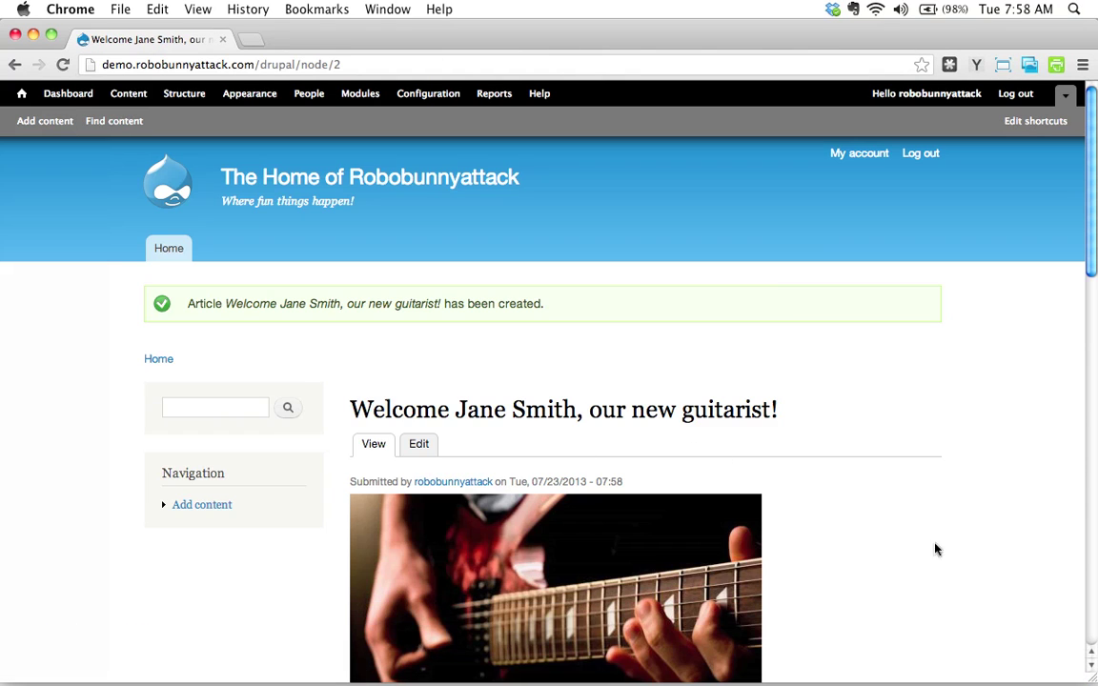
{"action": "scroll", "coordinate": [934, 548], "scroll_direction": "down", "scroll_amount": 3}
{"action": "scroll", "coordinate": [924, 538], "scroll_direction": "down", "scroll_amount": 3}
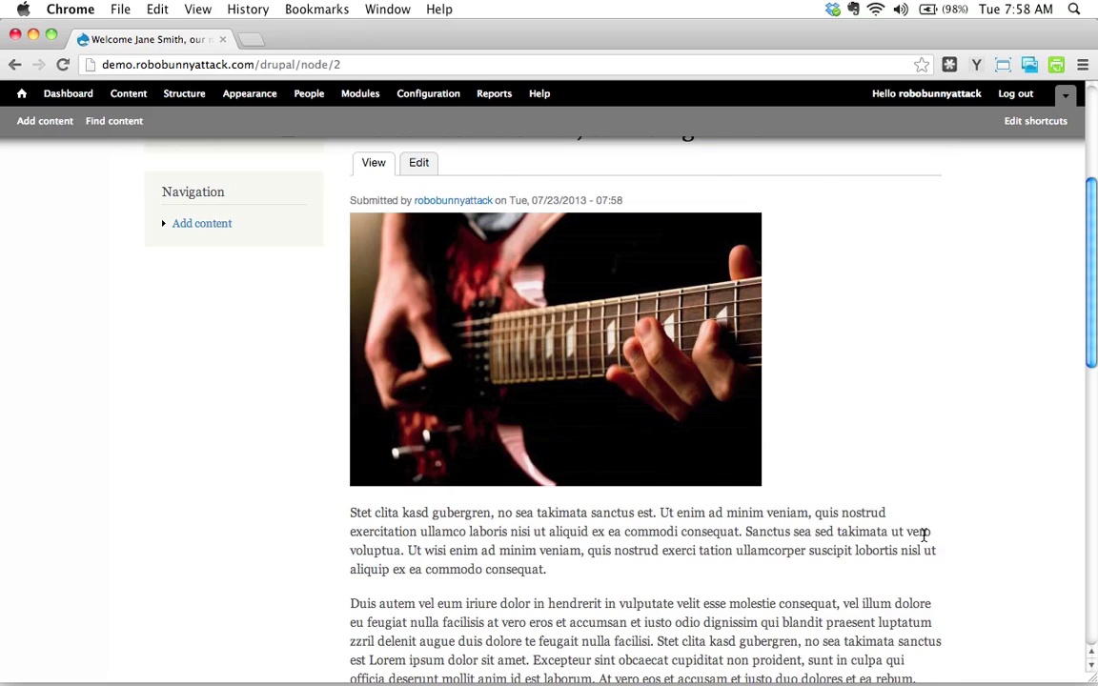
{"action": "scroll", "coordinate": [924, 537], "scroll_direction": "up", "scroll_amount": 3}
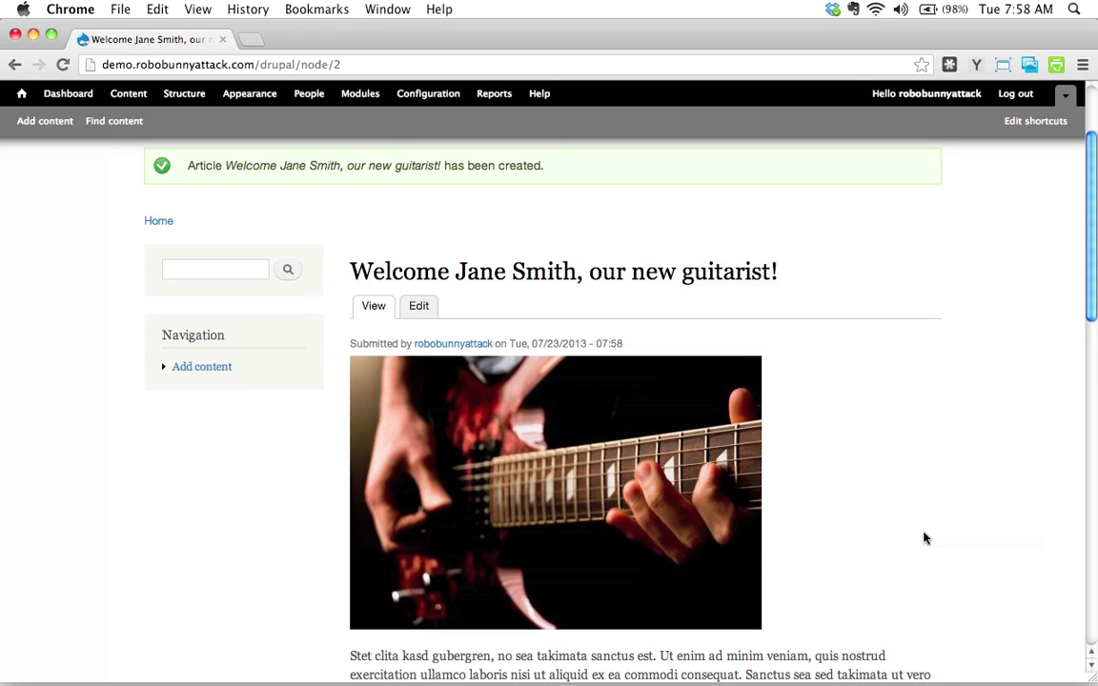
{"action": "scroll", "coordinate": [924, 537], "scroll_direction": "up", "scroll_amount": 3}
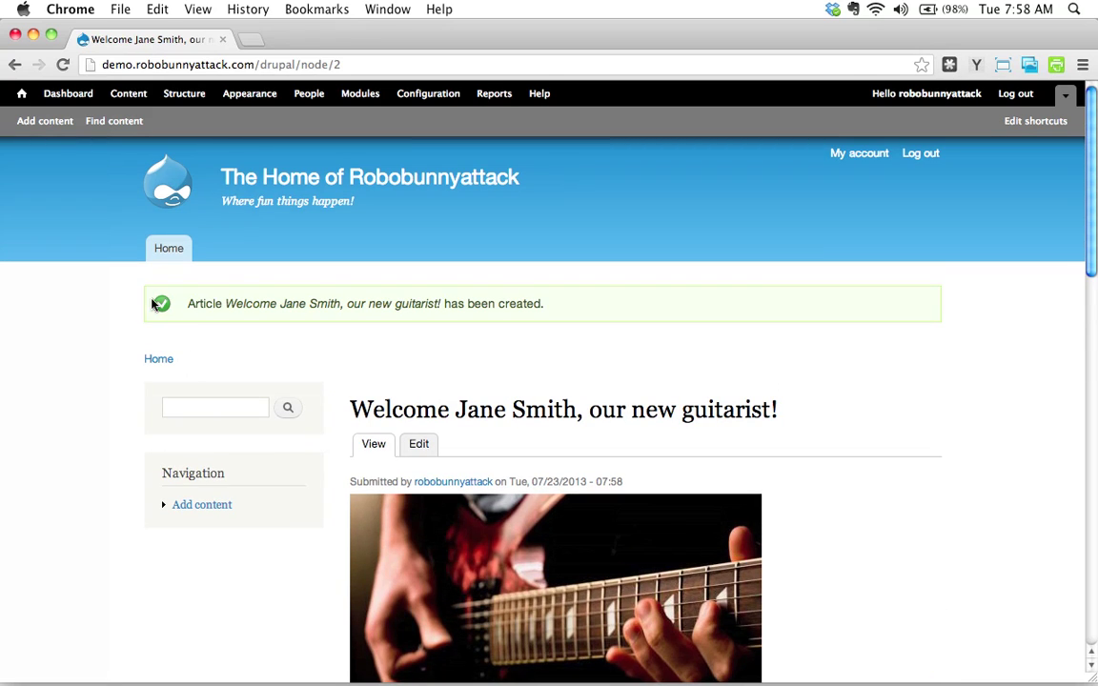
{"action": "left_click_drag", "start_coordinate": [187, 303], "coordinate": [574, 311]}
{"action": "left_click", "coordinate": [571, 306]}
{"action": "scroll", "coordinate": [799, 417], "scroll_direction": "down", "scroll_amount": 5}
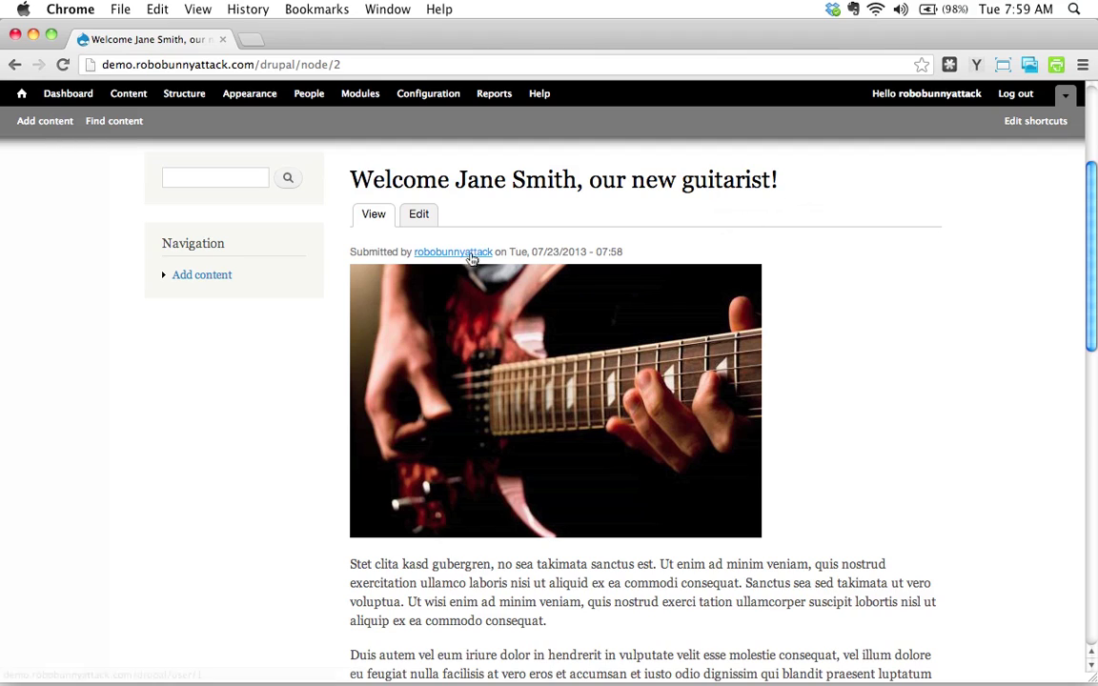
{"action": "left_click_drag", "start_coordinate": [349, 253], "coordinate": [627, 255]}
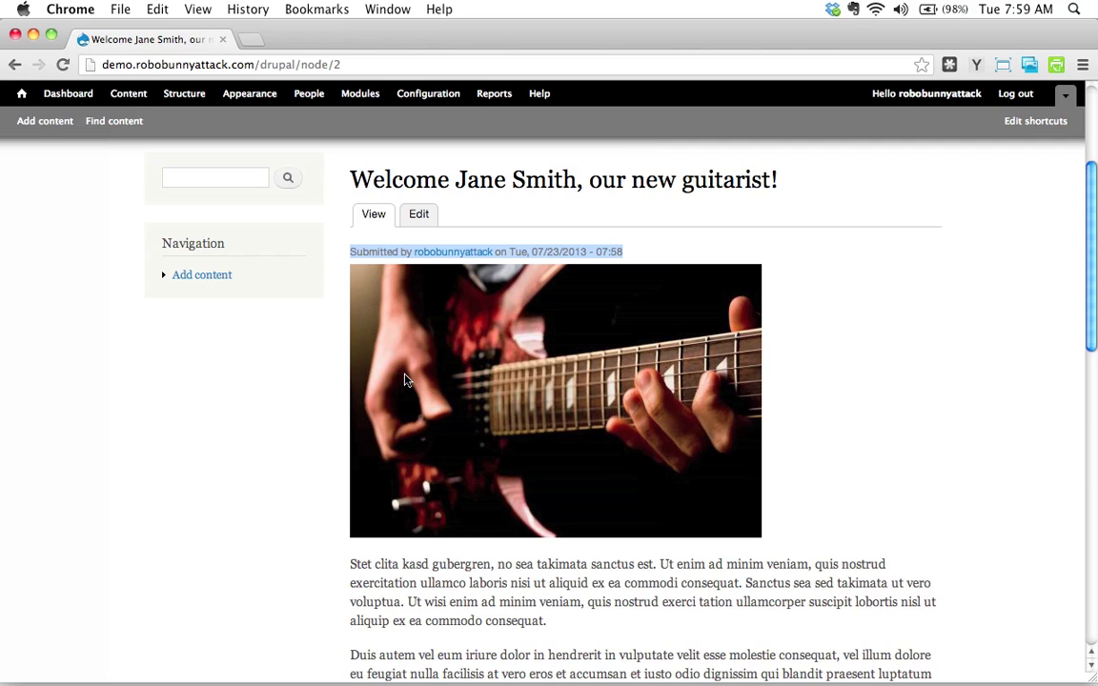
{"action": "left_click", "coordinate": [887, 437]}
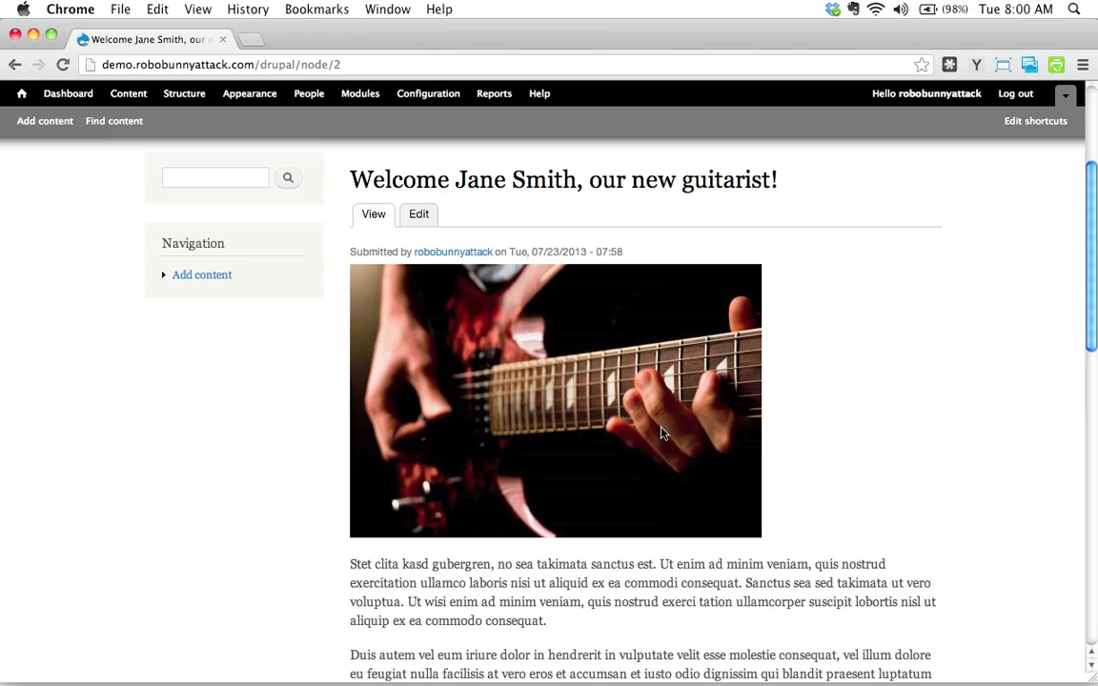
{"action": "scroll", "coordinate": [797, 413], "scroll_direction": "down", "scroll_amount": 3}
{"action": "scroll", "coordinate": [797, 413], "scroll_direction": "up", "scroll_amount": 2}
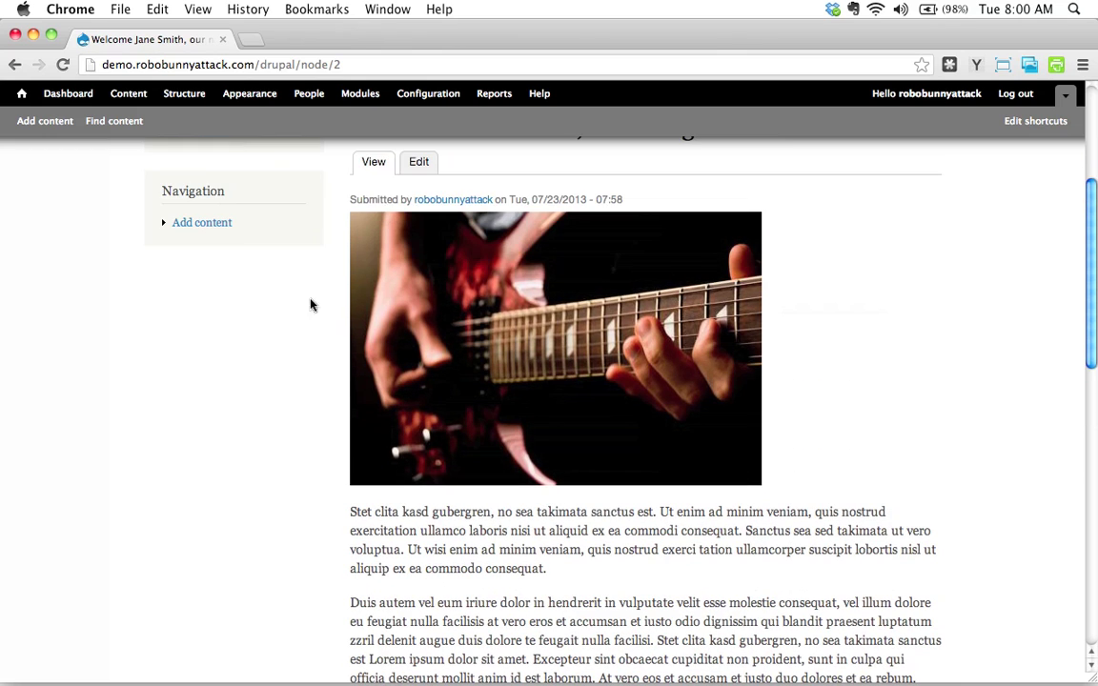
{"action": "scroll", "coordinate": [629, 475], "scroll_direction": "down", "scroll_amount": 3}
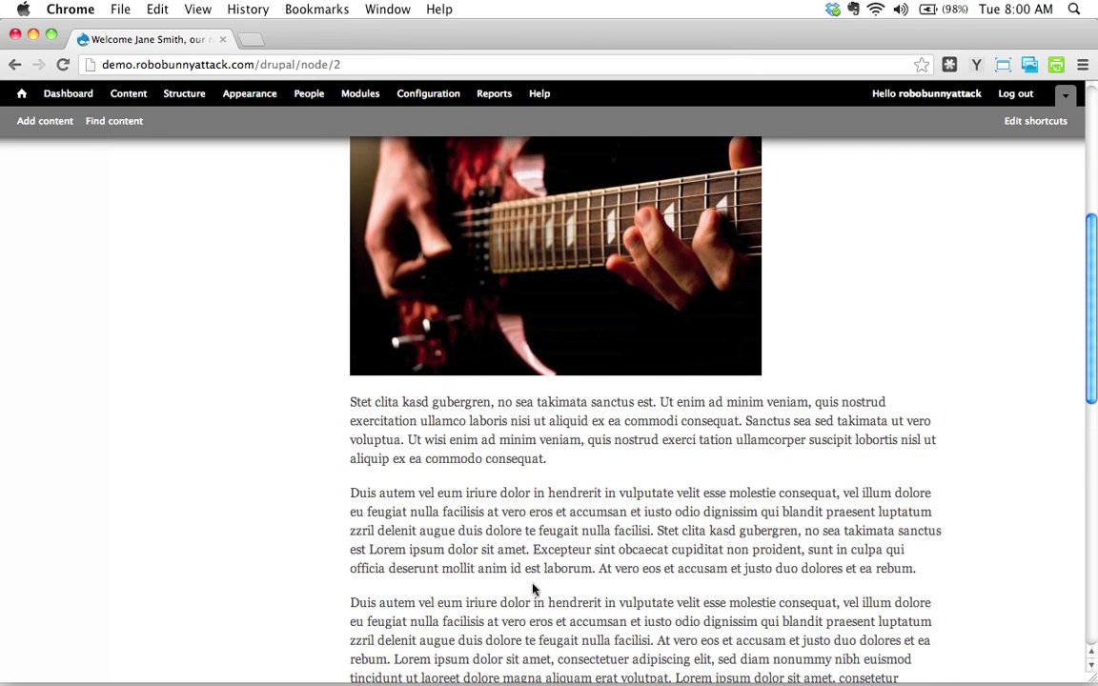
{"action": "scroll", "coordinate": [488, 556], "scroll_direction": "down", "scroll_amount": 2}
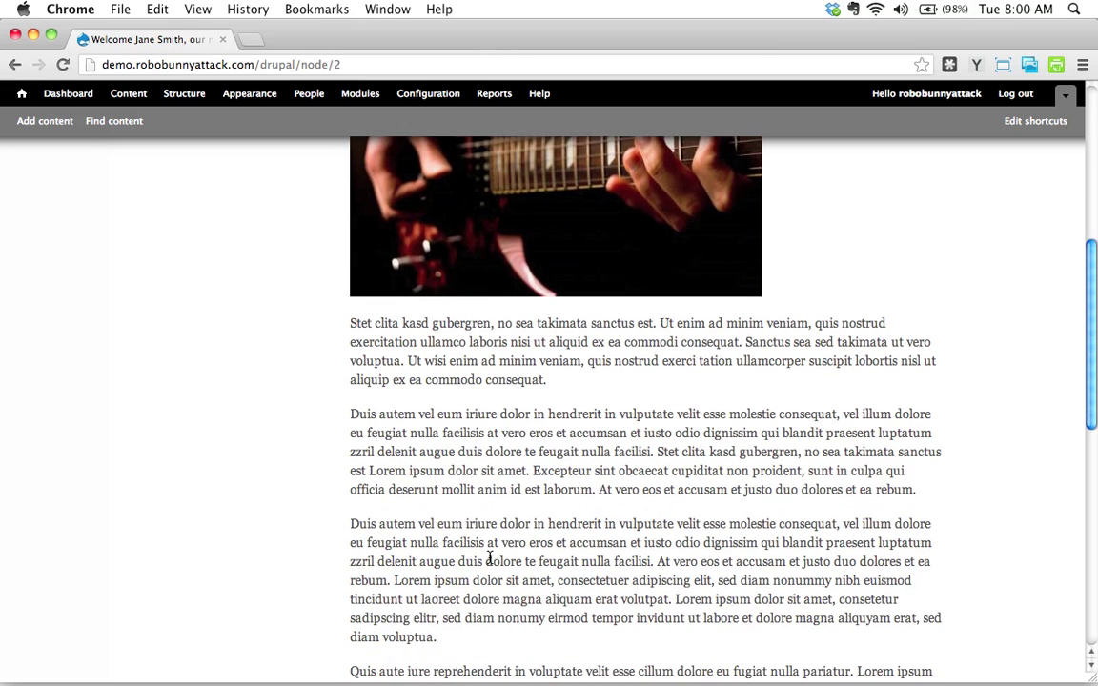
{"action": "scroll", "coordinate": [489, 558], "scroll_direction": "down", "scroll_amount": 8}
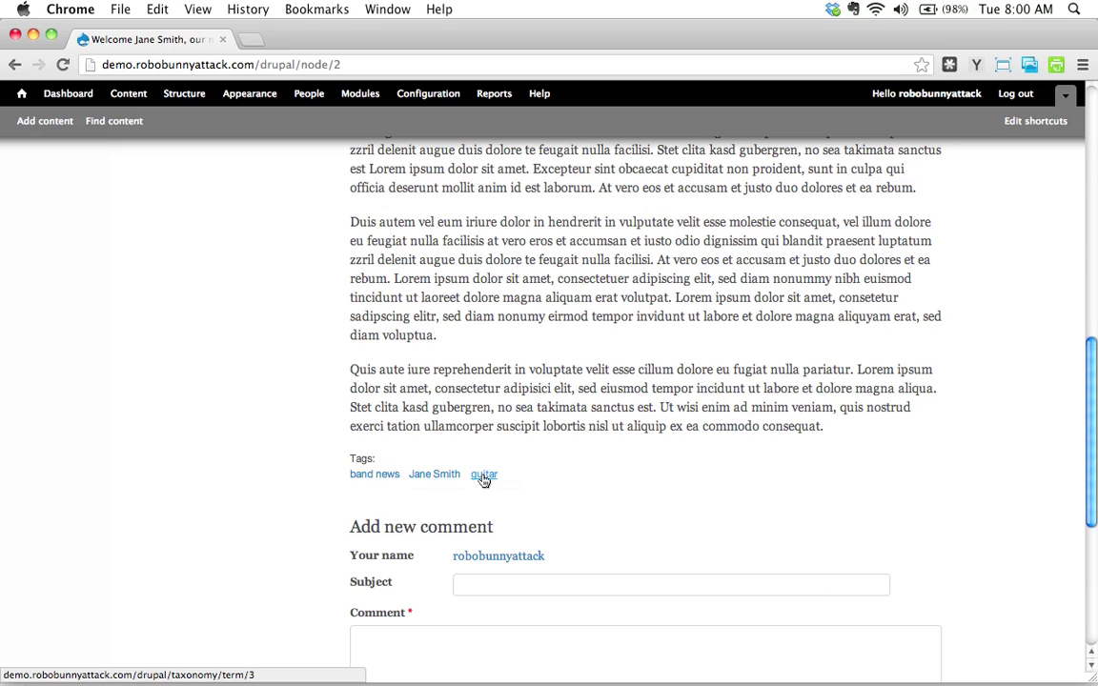
{"action": "scroll", "coordinate": [660, 474], "scroll_direction": "down", "scroll_amount": 5}
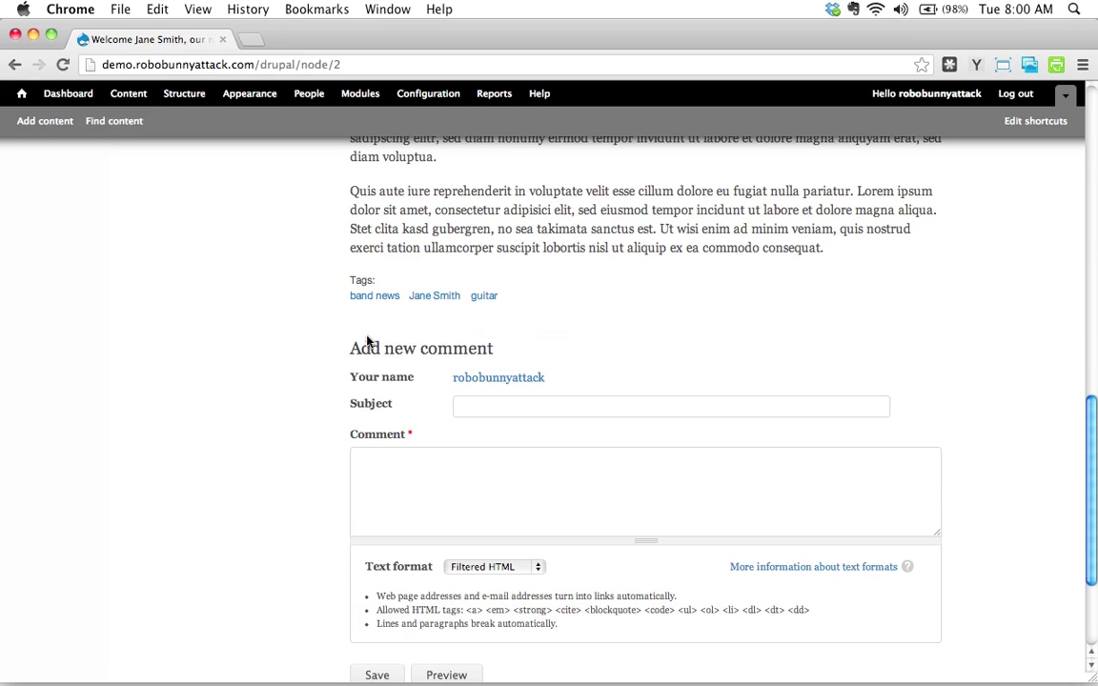
{"action": "scroll", "coordinate": [286, 376], "scroll_direction": "down", "scroll_amount": 2}
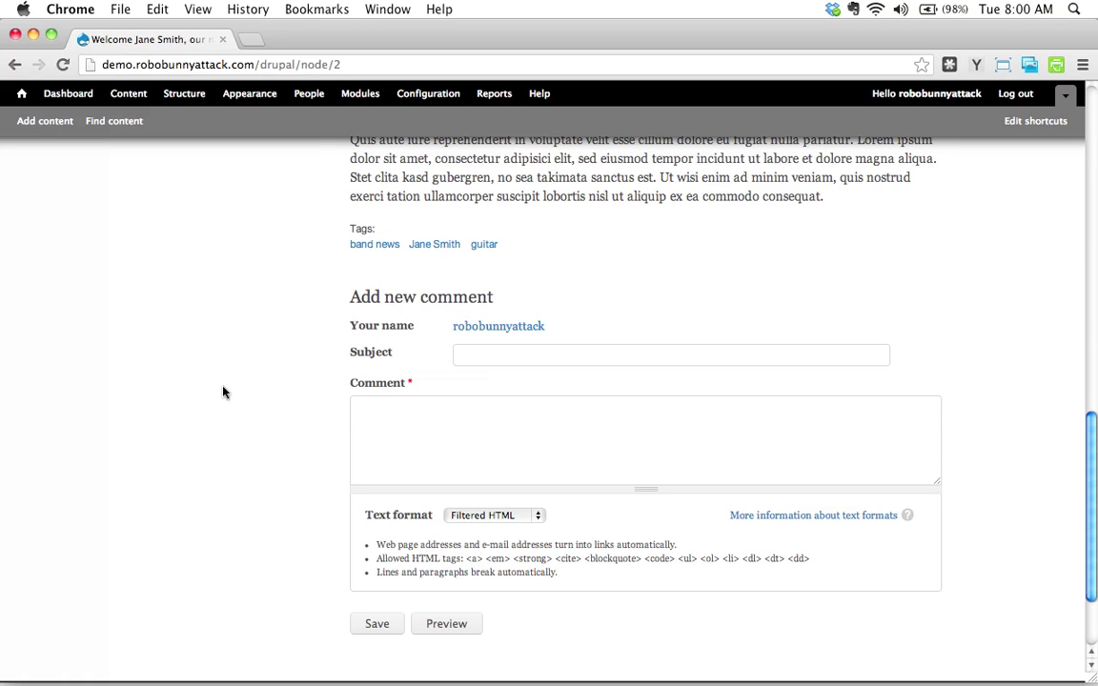
{"action": "scroll", "coordinate": [228, 387], "scroll_direction": "up", "scroll_amount": 15}
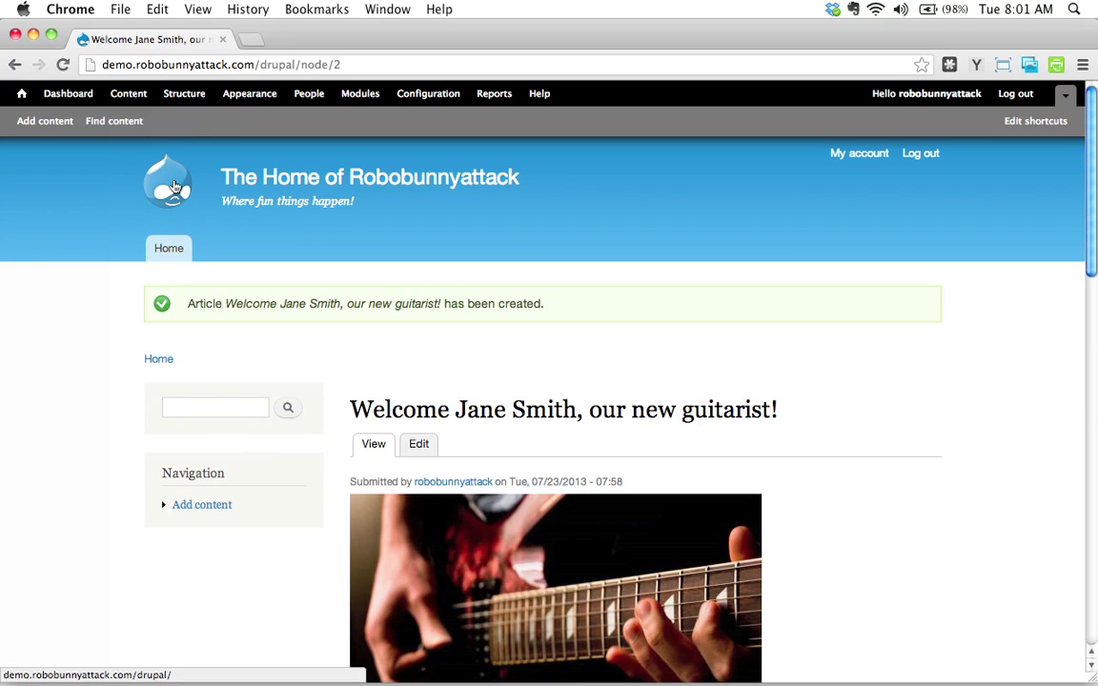
Return to the site's front page and look over the guitarist article's teaser
{"action": "left_click", "coordinate": [168, 249]}
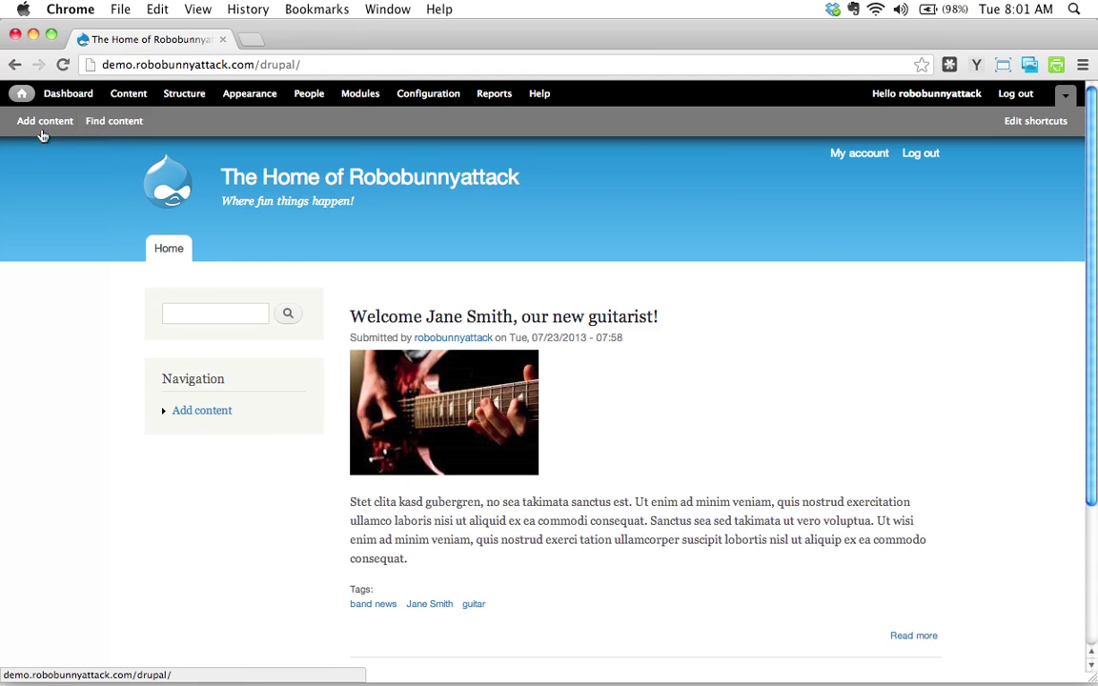
{"action": "left_click", "coordinate": [20, 95]}
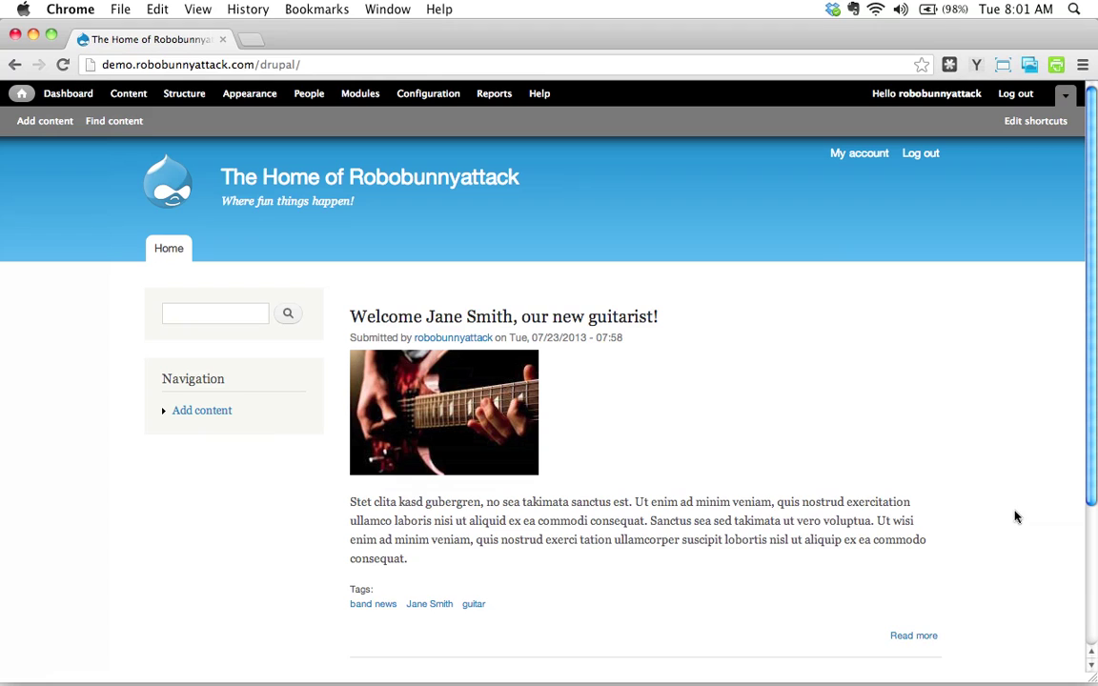
{"action": "scroll", "coordinate": [1016, 517], "scroll_direction": "down", "scroll_amount": 3}
{"action": "scroll", "coordinate": [1016, 517], "scroll_direction": "up", "scroll_amount": 3}
{"action": "mouse_move", "coordinate": [538, 331]}
{"action": "mouse_move", "coordinate": [705, 335]}
Start a new Article titled 'Tour Diary Update: Winnipeg Rocks!'
{"action": "left_click", "coordinate": [47, 122]}
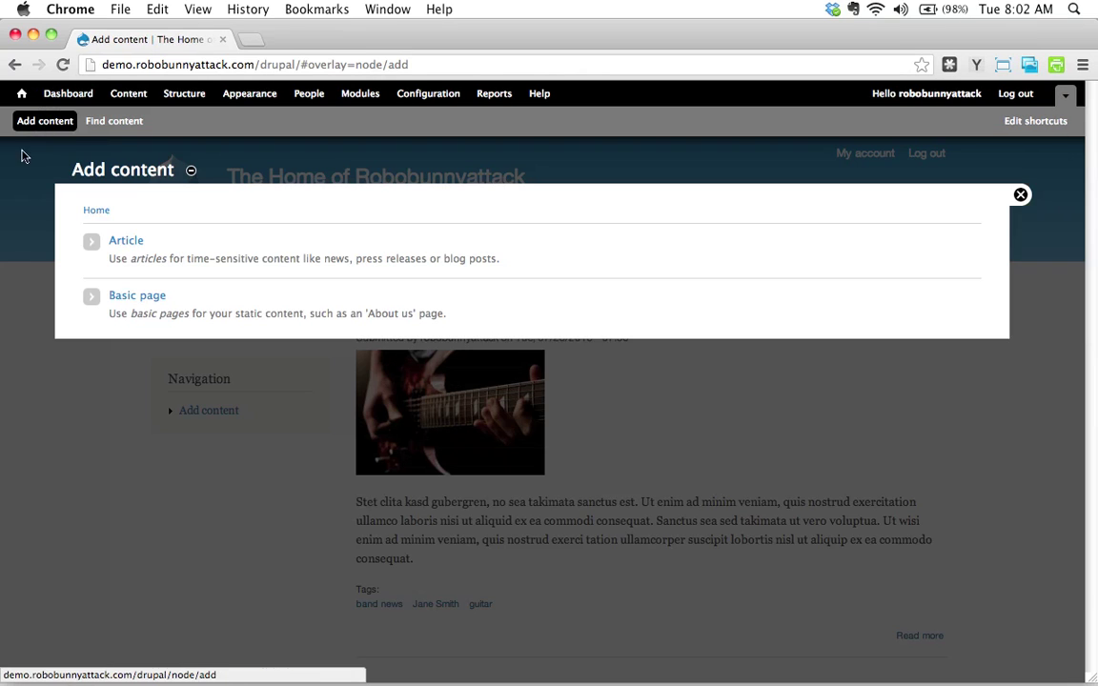
{"action": "left_click", "coordinate": [124, 240]}
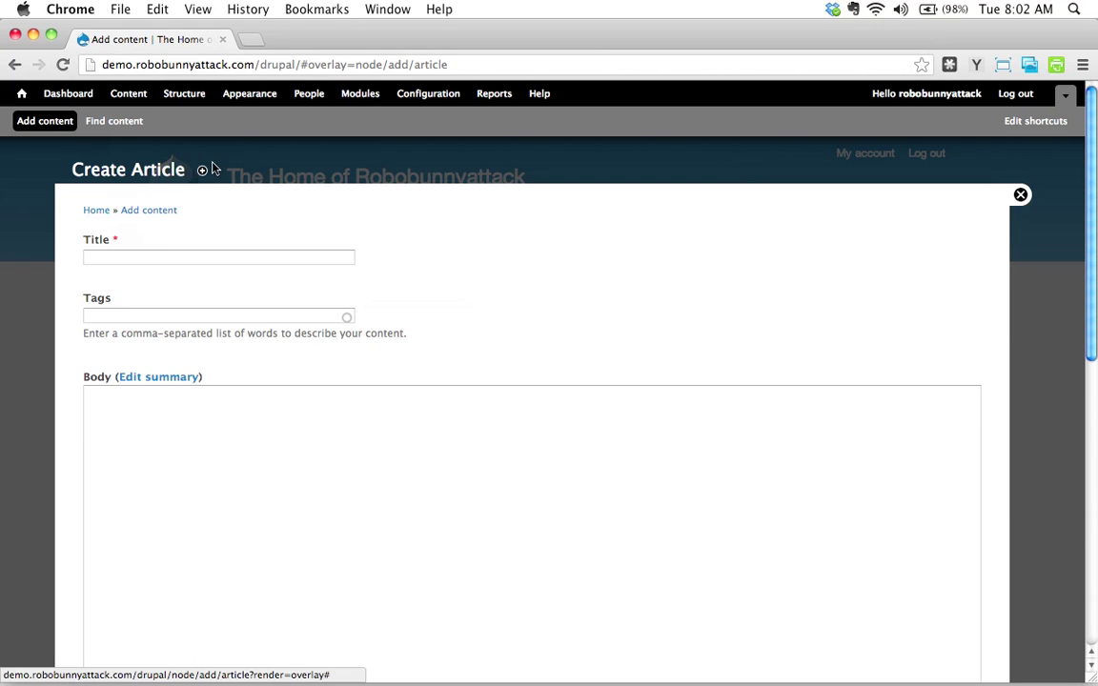
{"action": "left_click", "coordinate": [158, 257]}
{"action": "type", "text": "our"}
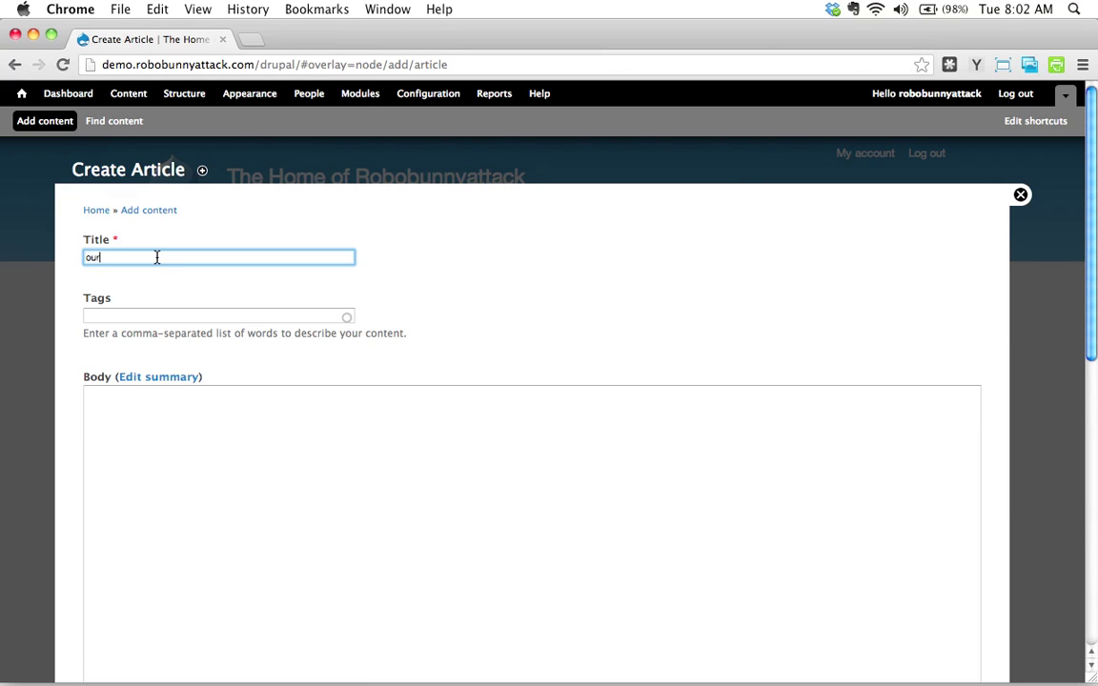
{"action": "key", "text": "BackSpace"}
{"action": "key", "text": "BackSpace"}
{"action": "key", "text": "BackSpace"}
{"action": "type", "text": "Tour Diary Update: Winnipeg Roc"}
Tag the article 'touring, Winnipeg' and fill its body with three paragraphs of filler text
{"action": "left_click", "coordinate": [243, 317]}
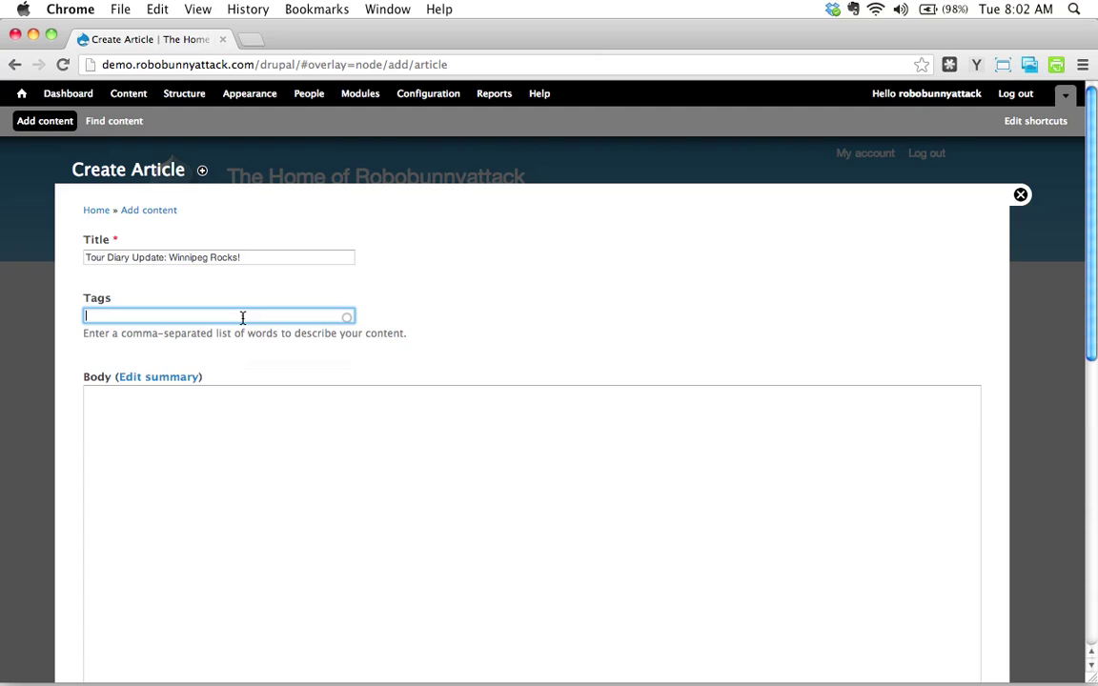
{"action": "type", "text": "touring, Winnipeg"}
{"action": "left_click", "coordinate": [314, 408]}
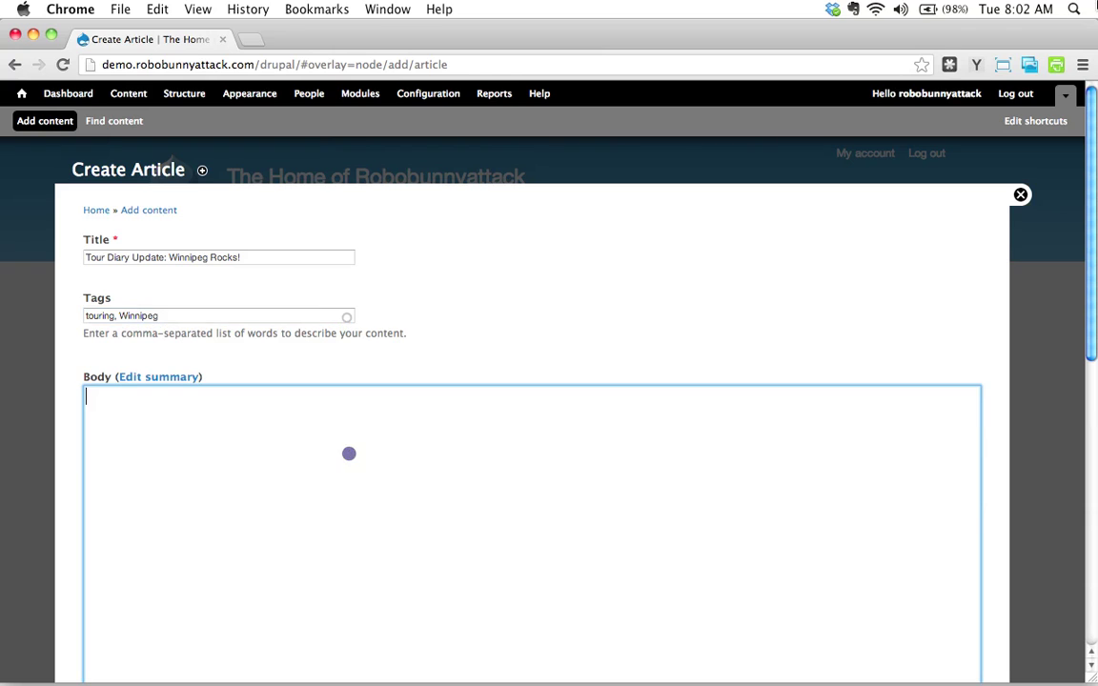
{"action": "left_click", "coordinate": [982, 64]}
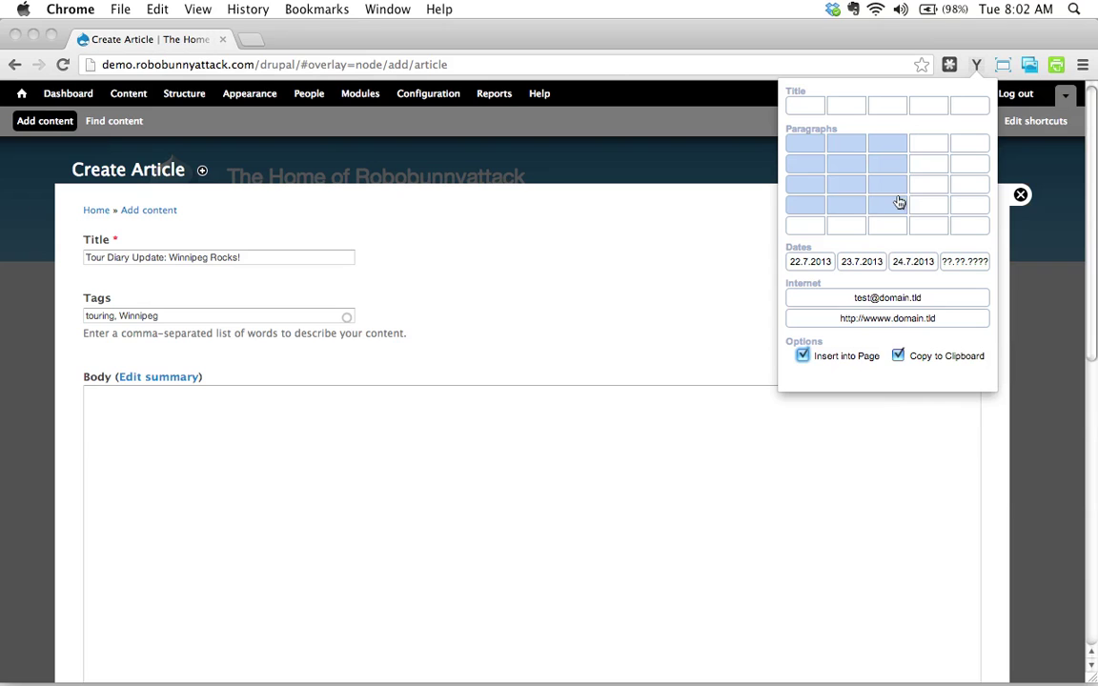
{"action": "left_click", "coordinate": [898, 190]}
Save the new Tour Diary article
{"action": "scroll", "coordinate": [672, 341], "scroll_direction": "down", "scroll_amount": 10}
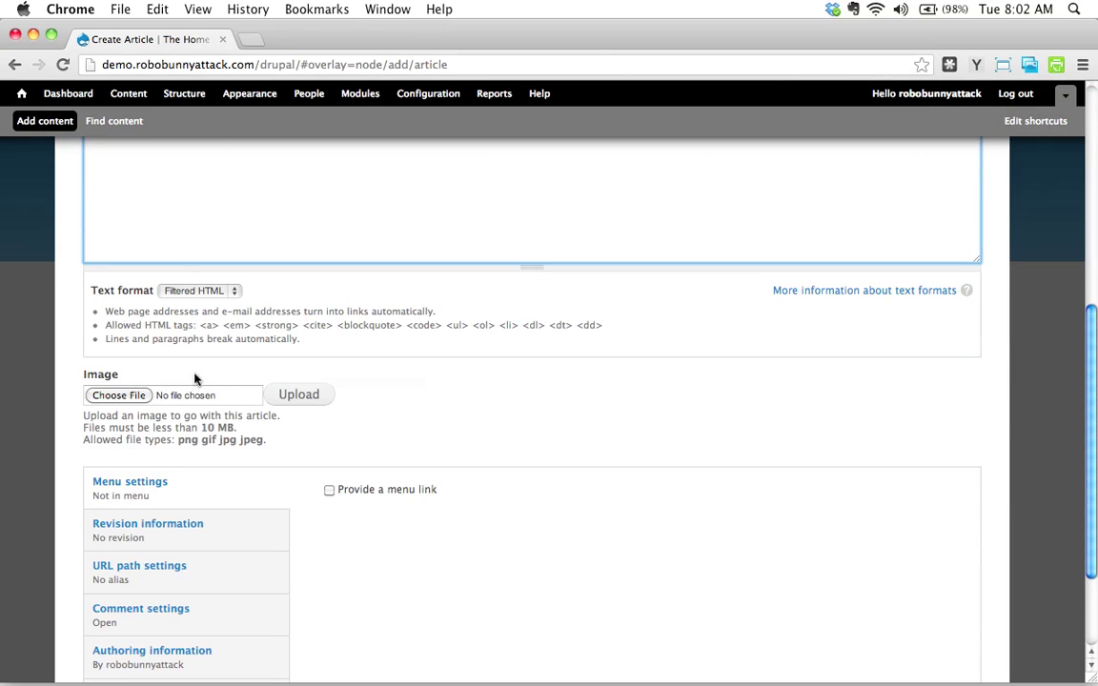
{"action": "scroll", "coordinate": [225, 426], "scroll_direction": "down", "scroll_amount": 1}
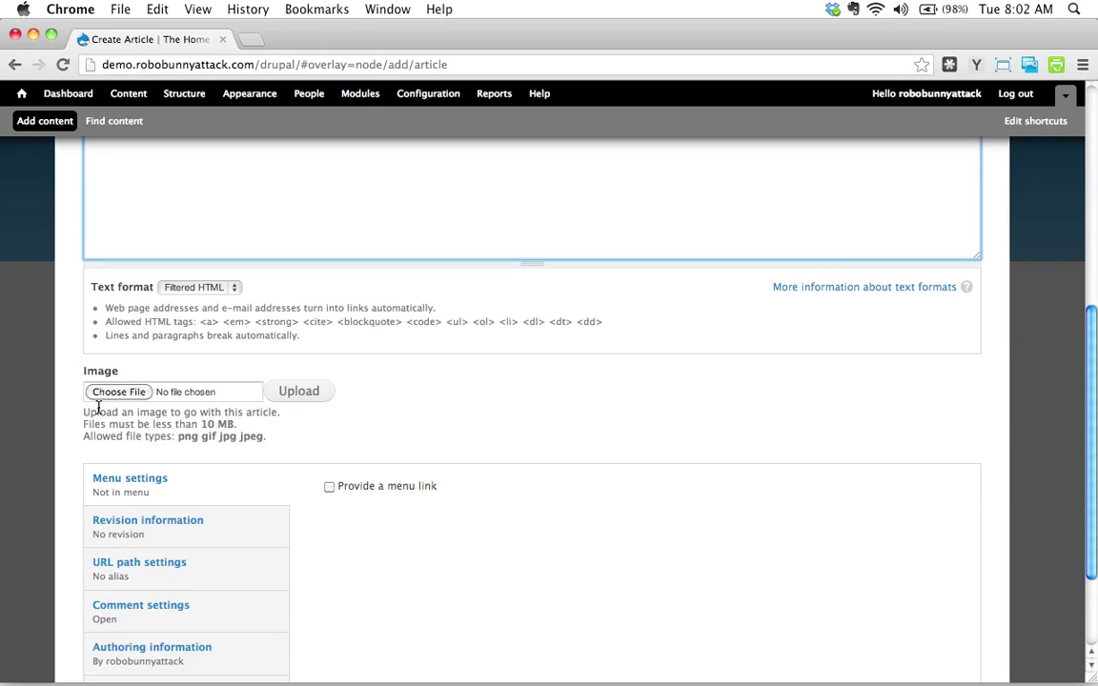
{"action": "scroll", "coordinate": [197, 385], "scroll_direction": "down", "scroll_amount": 3}
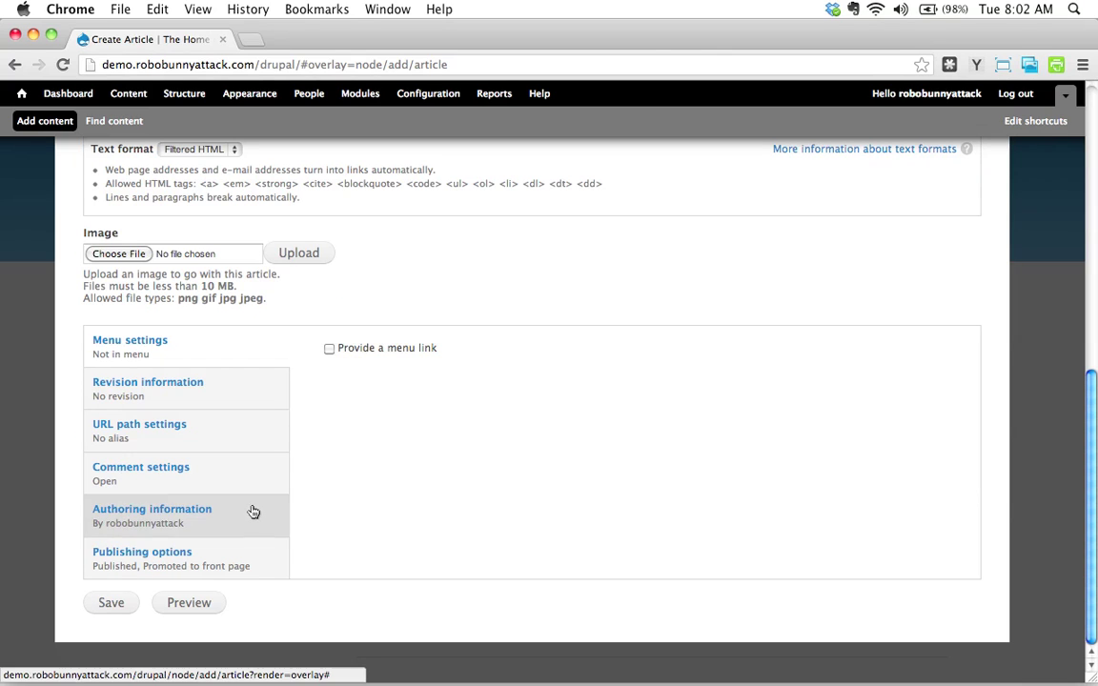
{"action": "left_click", "coordinate": [110, 604]}
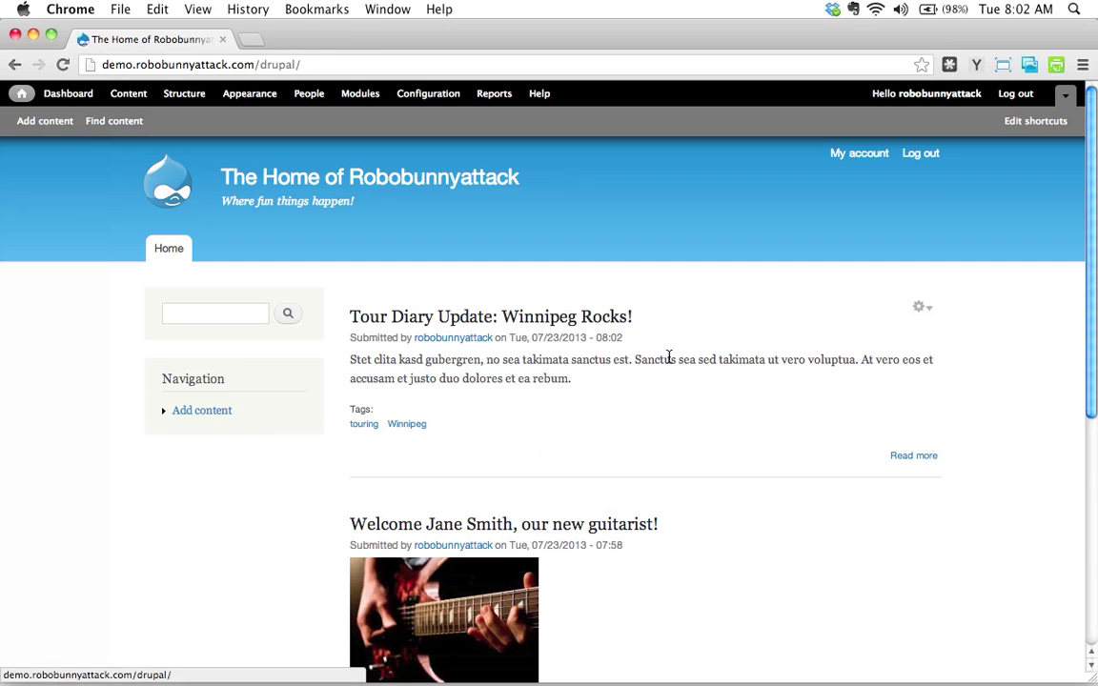
Scroll the front page to confirm the Tour Diary teaser sits above the guitarist article
{"action": "scroll", "coordinate": [705, 429], "scroll_direction": "down", "scroll_amount": 5}
{"action": "scroll", "coordinate": [706, 429], "scroll_direction": "up", "scroll_amount": 5}
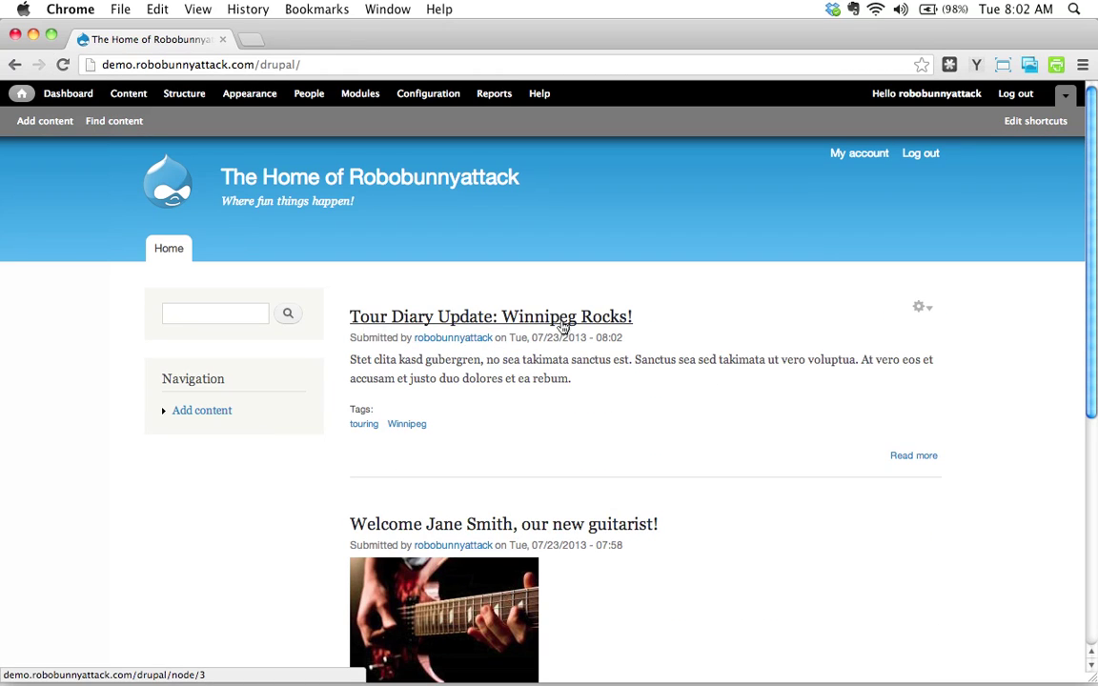
{"action": "scroll", "coordinate": [637, 399], "scroll_direction": "down", "scroll_amount": 3}
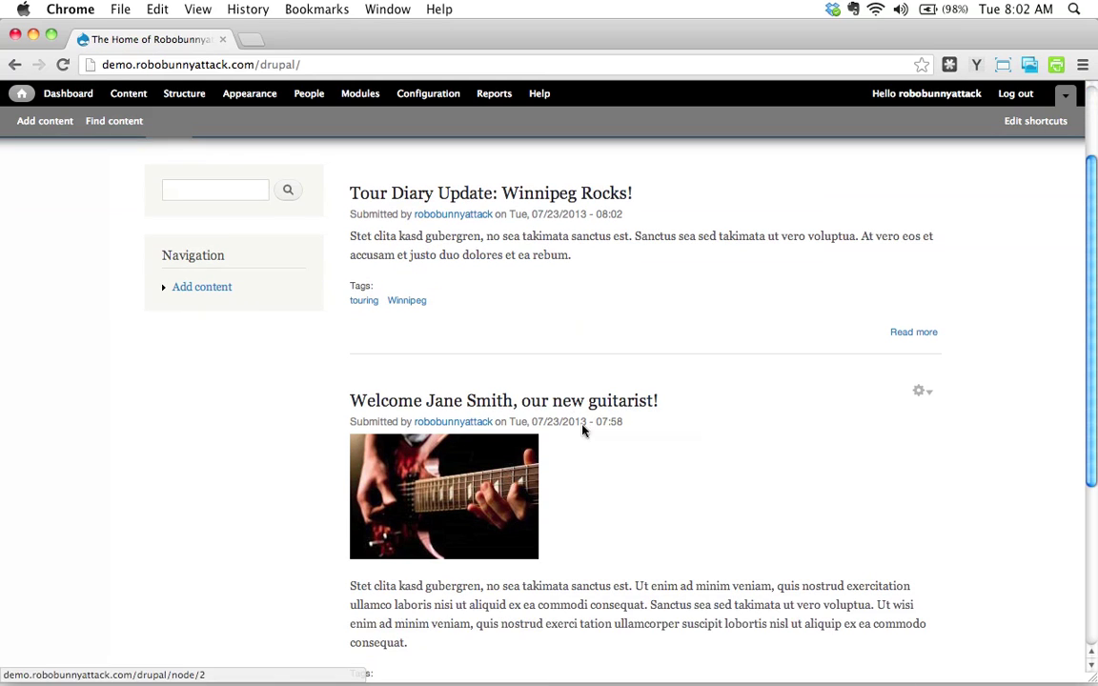
{"action": "scroll", "coordinate": [667, 520], "scroll_direction": "down", "scroll_amount": 1}
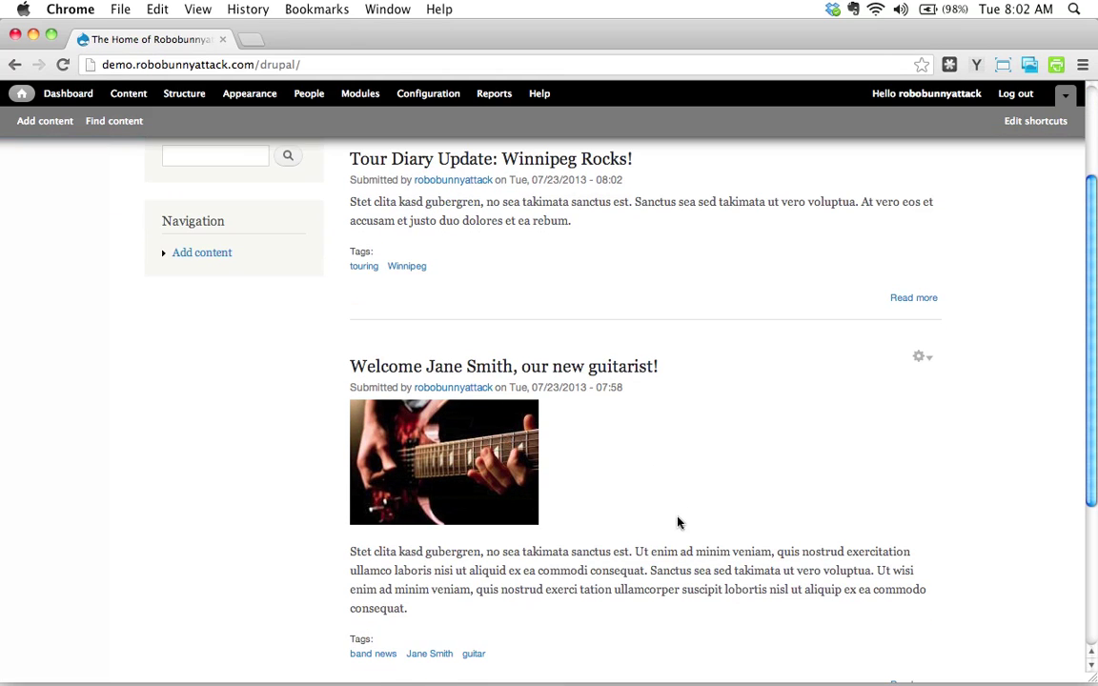
{"action": "scroll", "coordinate": [679, 519], "scroll_direction": "up", "scroll_amount": 4}
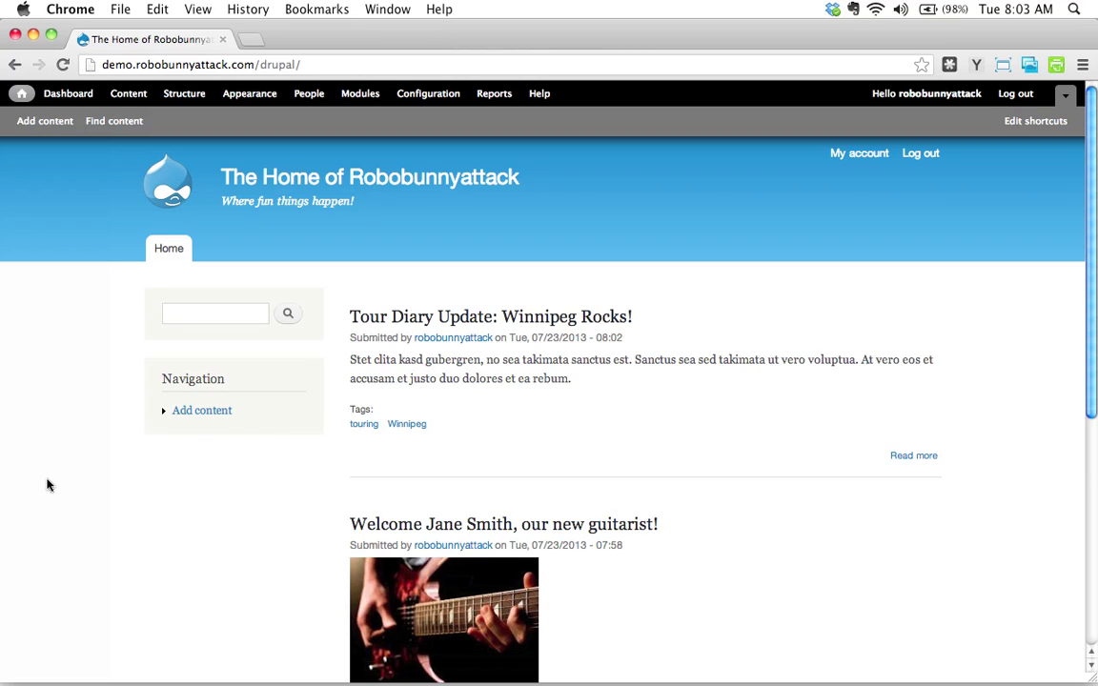
{"action": "mouse_move", "coordinate": [188, 346]}
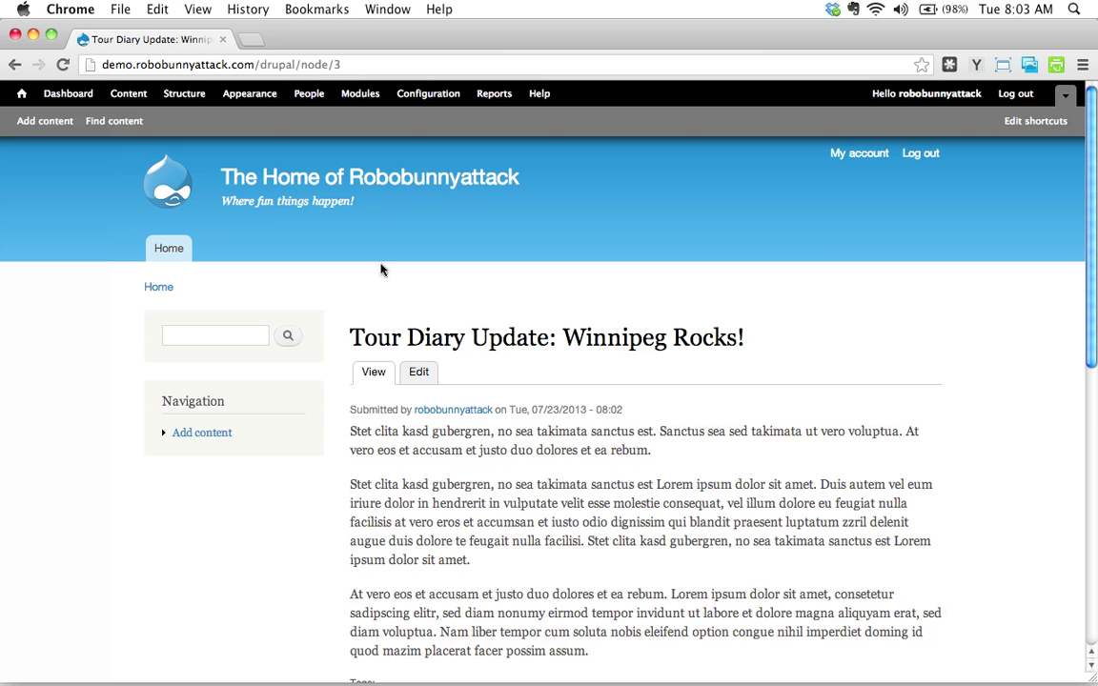
Go back to the front page and scroll through the Tour Diary and guitarist teasers
{"action": "left_click", "coordinate": [21, 93]}
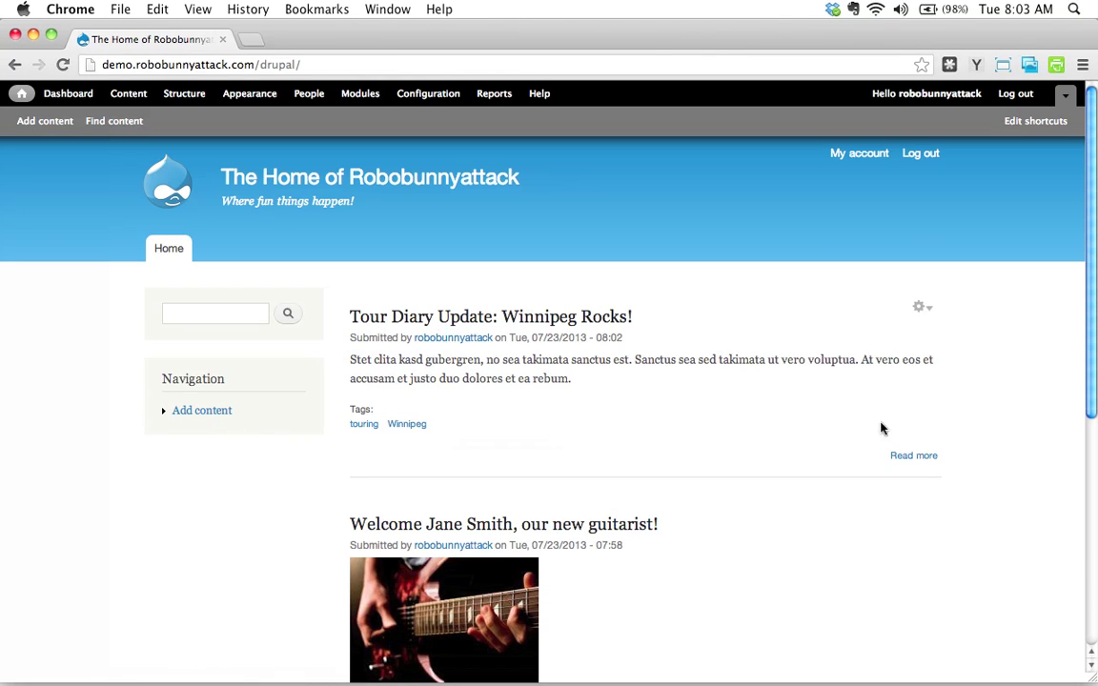
{"action": "mouse_move", "coordinate": [307, 392]}
{"action": "mouse_move", "coordinate": [346, 339]}
{"action": "scroll", "coordinate": [595, 397], "scroll_direction": "down", "scroll_amount": 3}
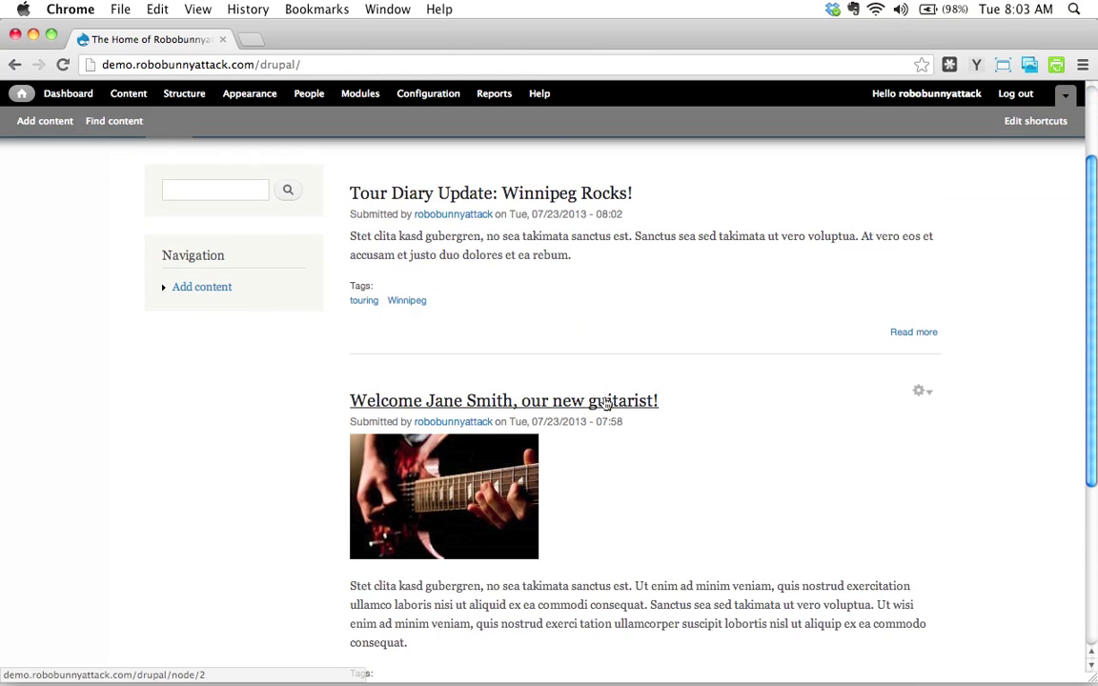
{"action": "scroll", "coordinate": [601, 396], "scroll_direction": "up", "scroll_amount": 2}
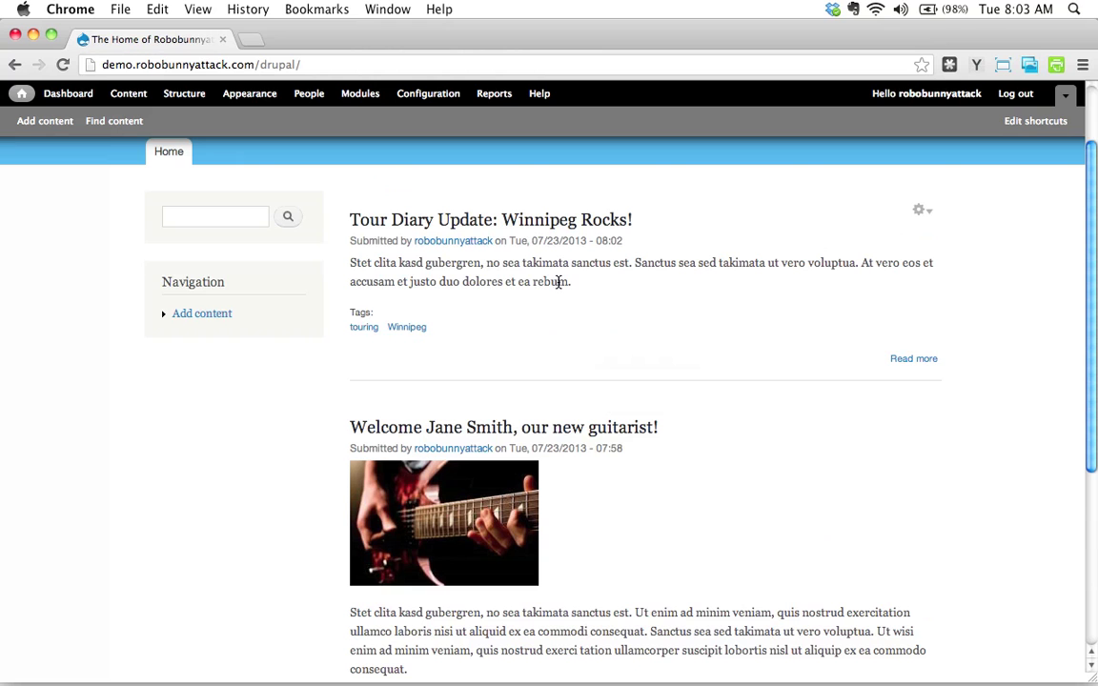
Read the Tour Diary article, then open the full Jane Smith guitarist article
{"action": "left_click", "coordinate": [546, 220]}
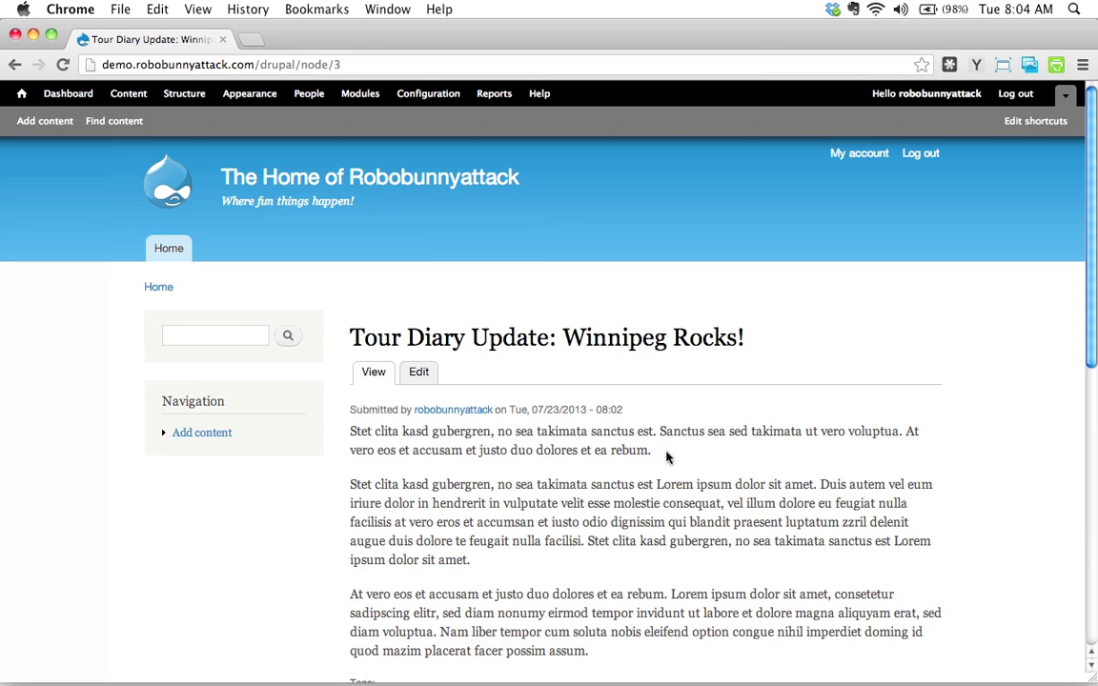
{"action": "left_click_drag", "start_coordinate": [666, 458], "coordinate": [340, 429]}
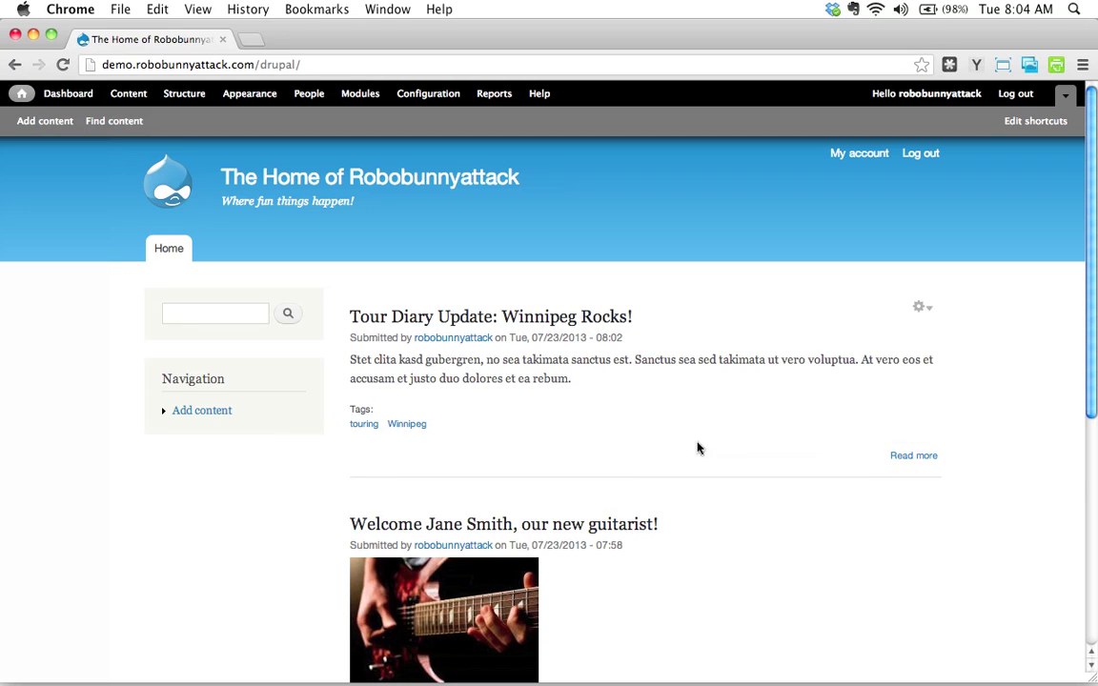
{"action": "scroll", "coordinate": [710, 452], "scroll_direction": "down", "scroll_amount": 5}
{"action": "left_click", "coordinate": [913, 440]}
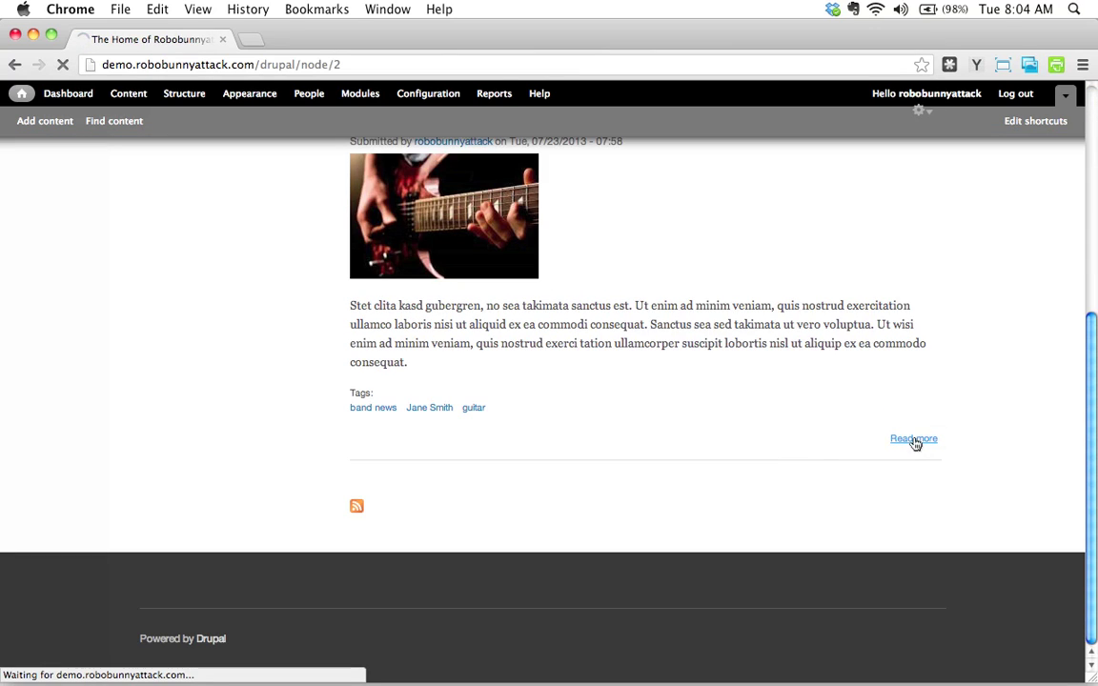
{"action": "scroll", "coordinate": [863, 479], "scroll_direction": "down", "scroll_amount": 15}
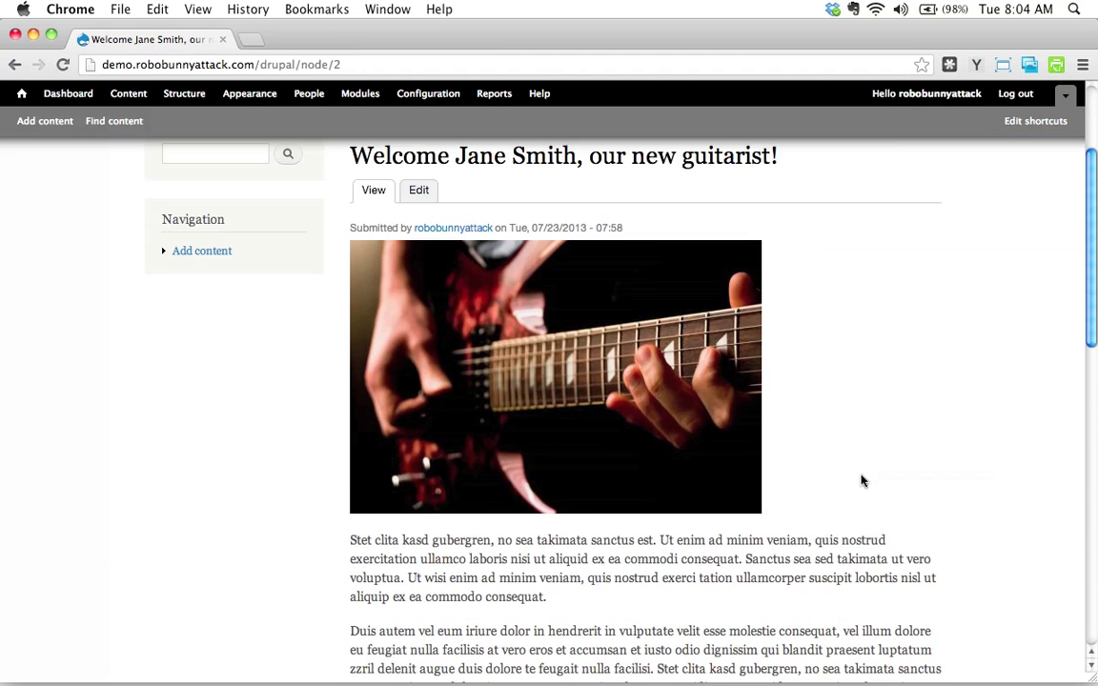
{"action": "scroll", "coordinate": [861, 478], "scroll_direction": "up", "scroll_amount": 15}
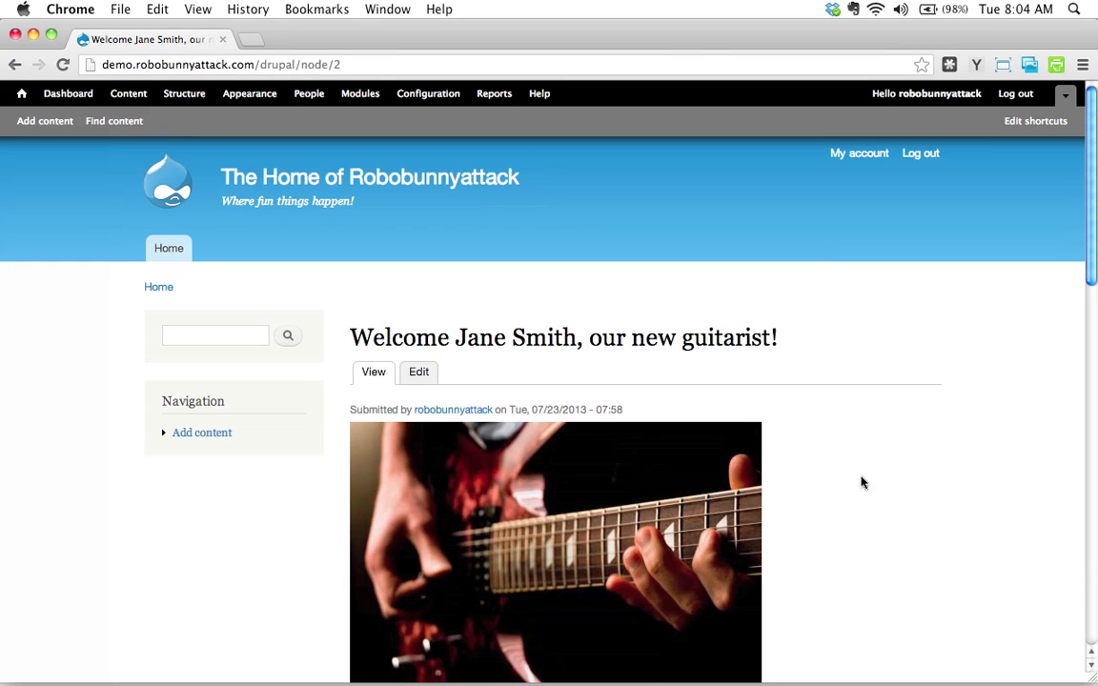
Return home and open the full 'Tour Diary Update: Winnipeg Rocks!' article at node/3
{"action": "left_click", "coordinate": [21, 93]}
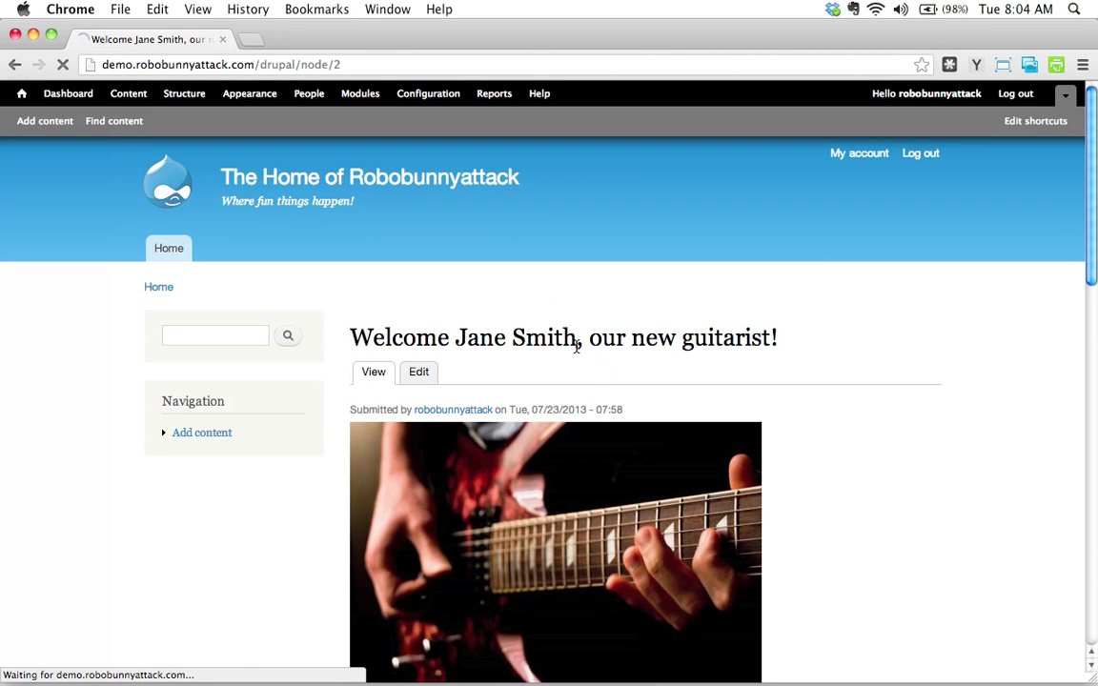
{"action": "left_click", "coordinate": [525, 318]}
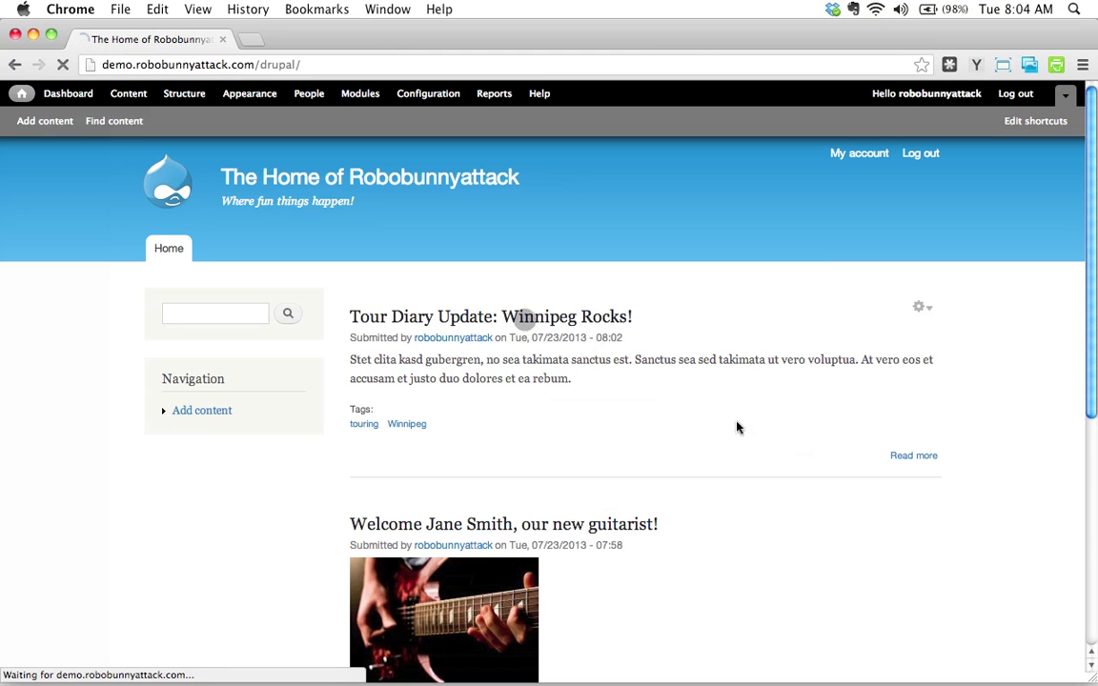
{"action": "scroll", "coordinate": [764, 480], "scroll_direction": "down", "scroll_amount": 10}
{"action": "scroll", "coordinate": [764, 479], "scroll_direction": "down", "scroll_amount": 3}
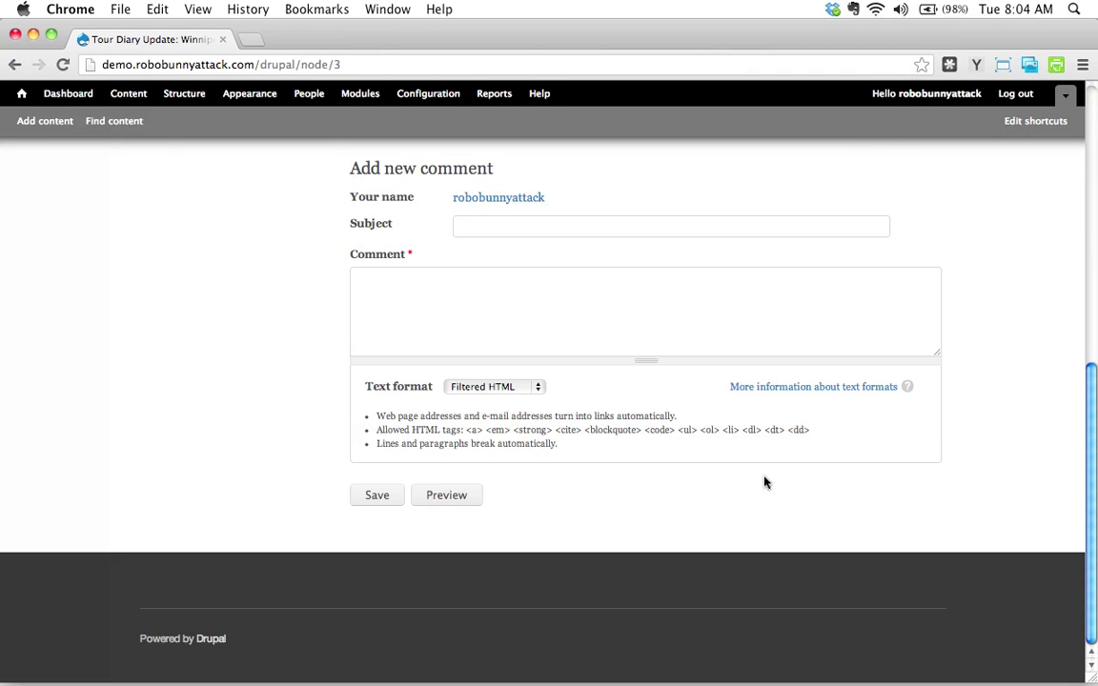
{"action": "scroll", "coordinate": [763, 482], "scroll_direction": "up", "scroll_amount": 15}
{"action": "scroll", "coordinate": [650, 455], "scroll_direction": "down", "scroll_amount": 5}
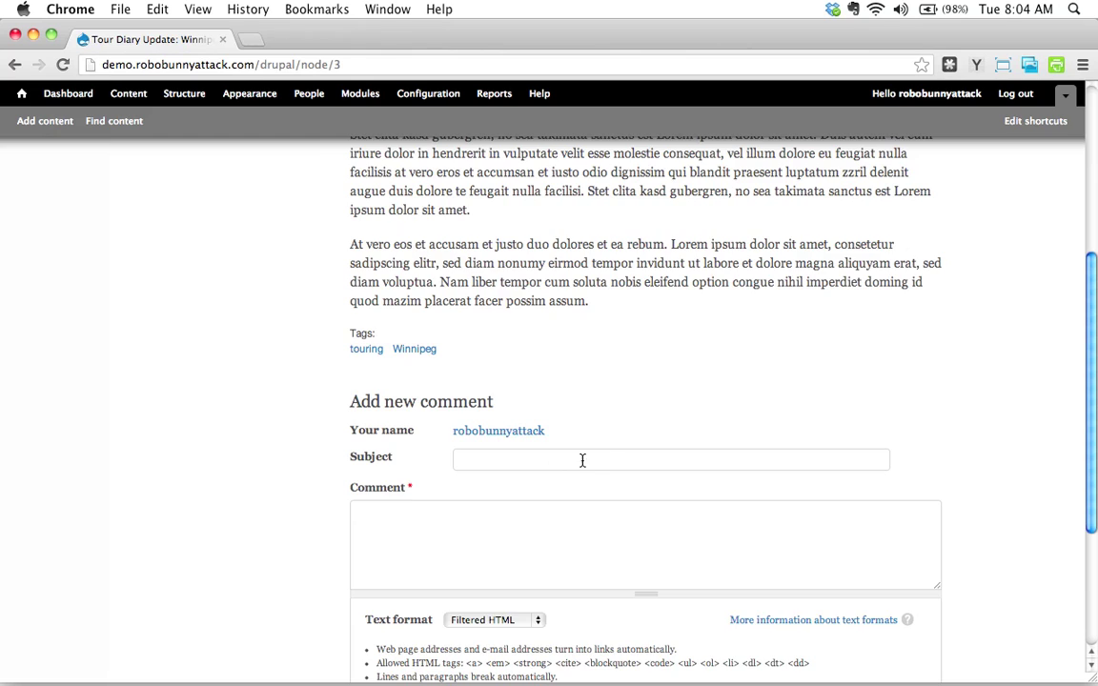
{"action": "scroll", "coordinate": [581, 459], "scroll_direction": "up", "scroll_amount": 5}
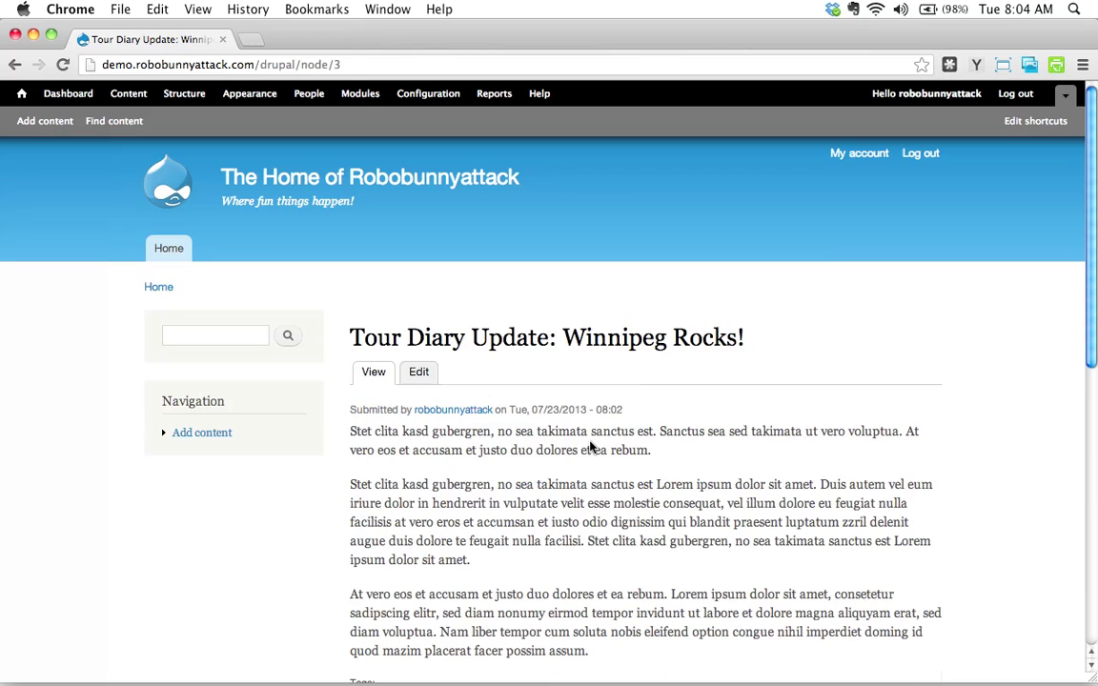
Return to the front page with the Winnipeg tour diary listed first
{"action": "left_click", "coordinate": [21, 94]}
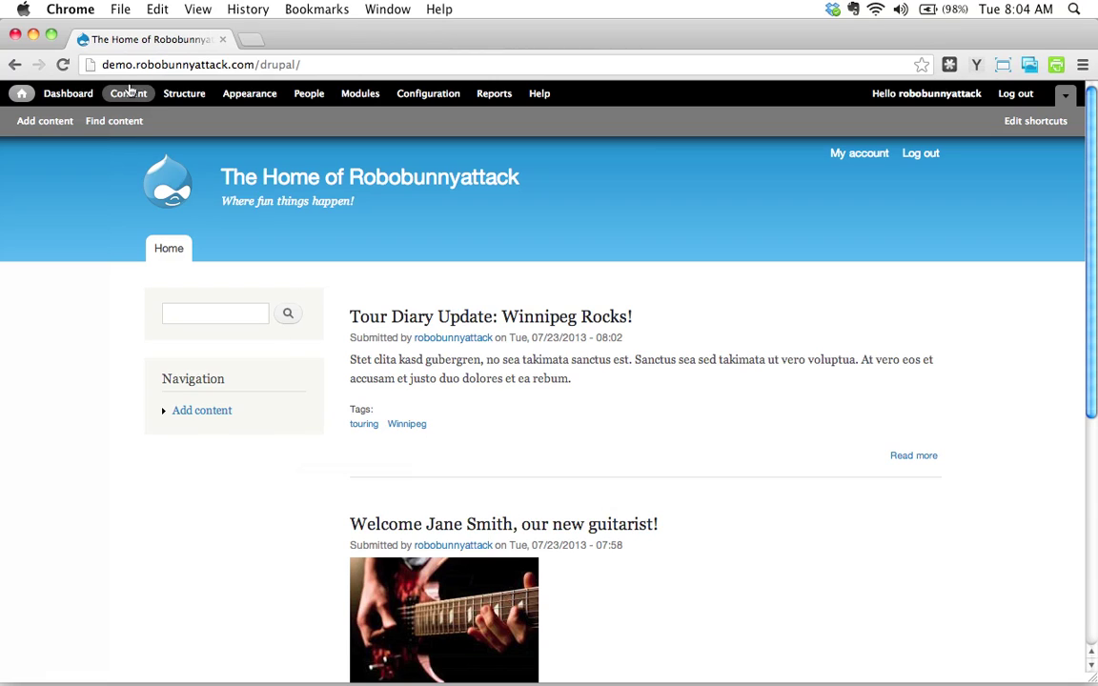
Open the Content administration overlay
{"action": "left_click", "coordinate": [129, 94]}
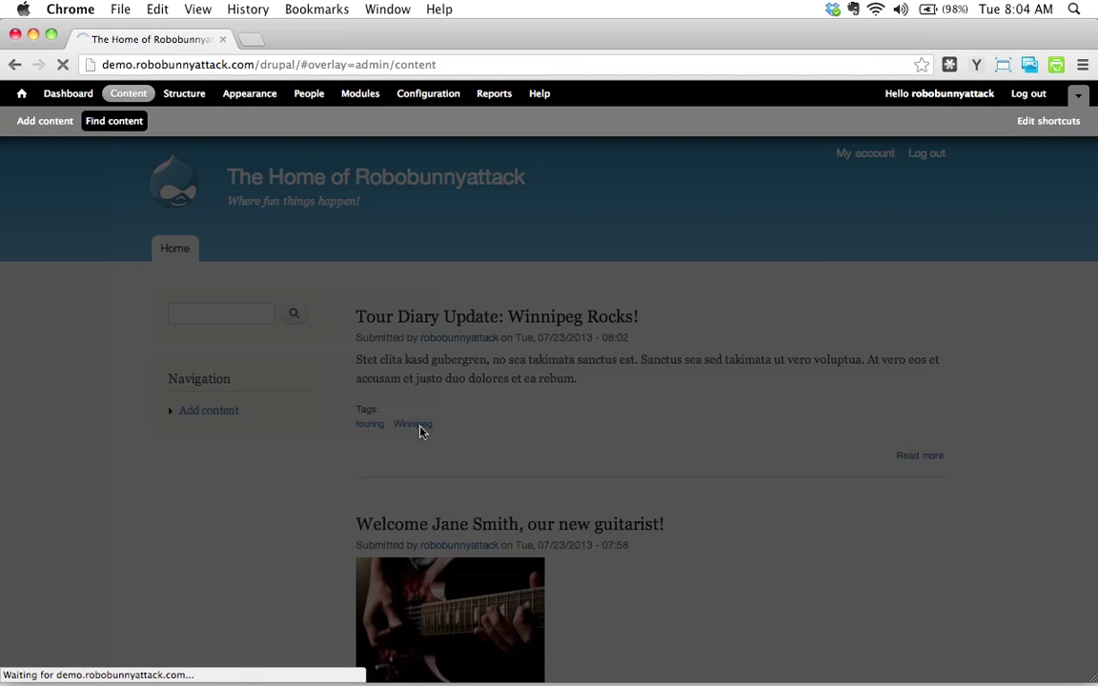